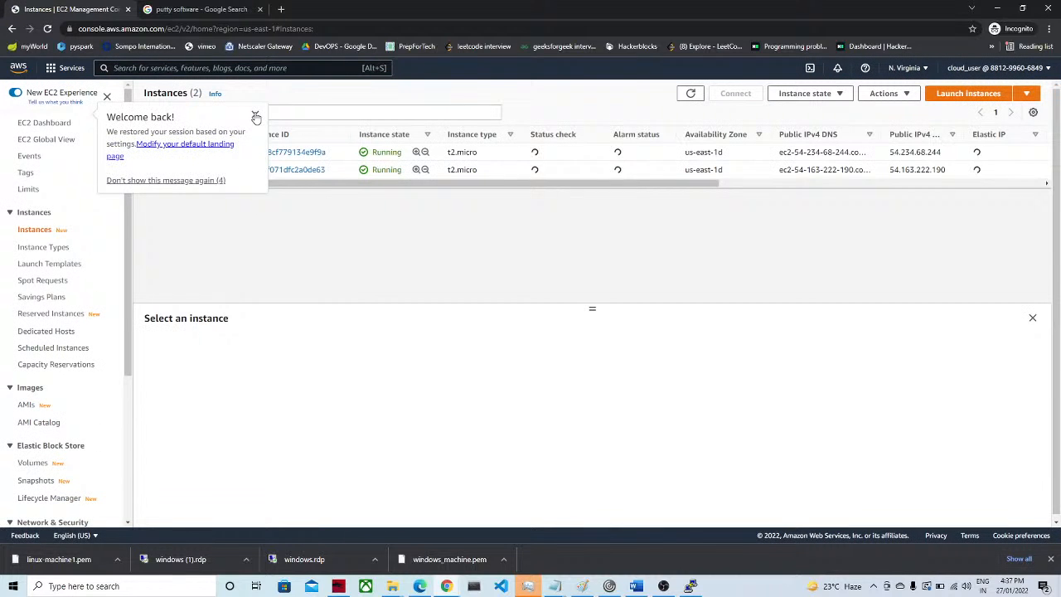
# Step: Dismiss the welcome message and inspect the windows and linux instances, leaving neither selected
pyautogui.click(256, 115)
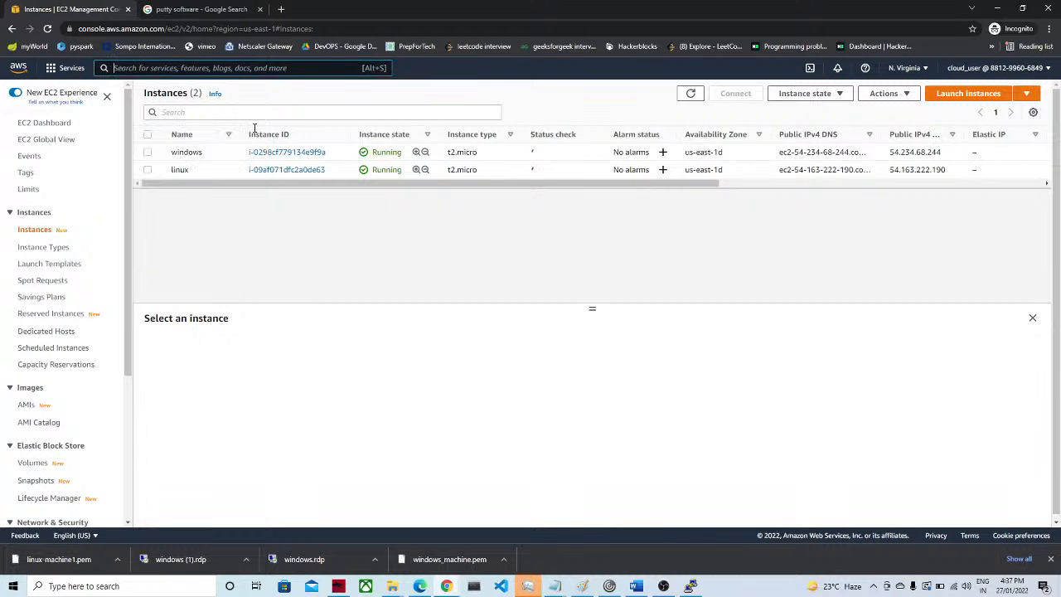
pyautogui.click(148, 153)
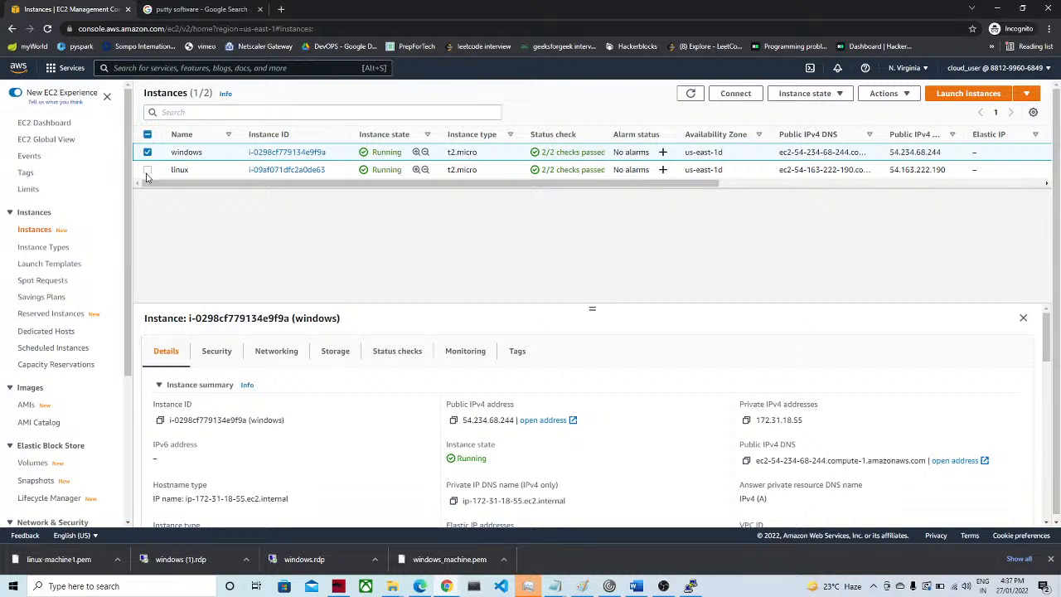
pyautogui.click(148, 171)
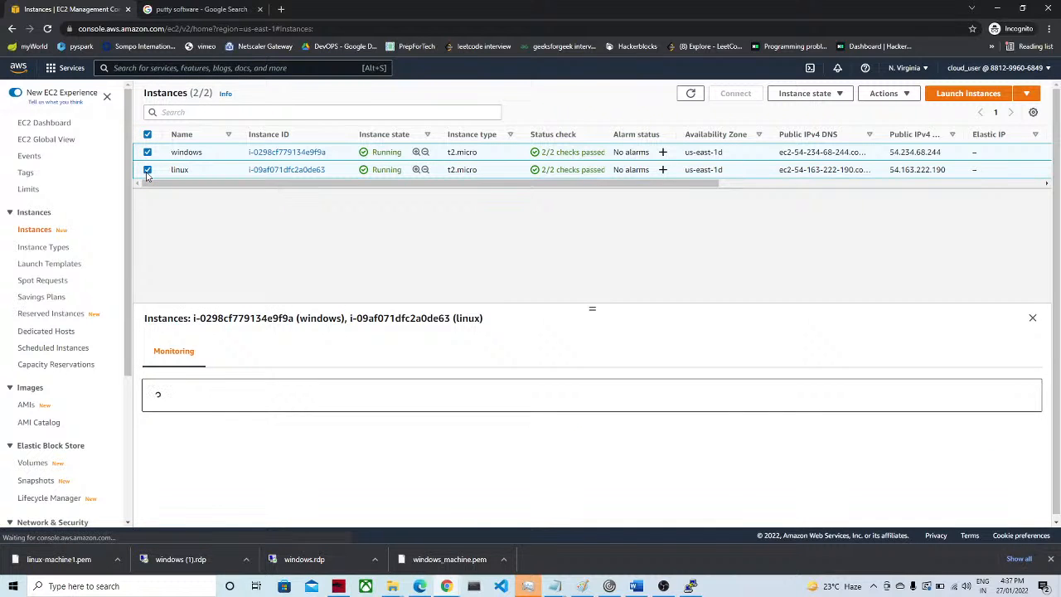
pyautogui.click(148, 170)
pyautogui.click(147, 152)
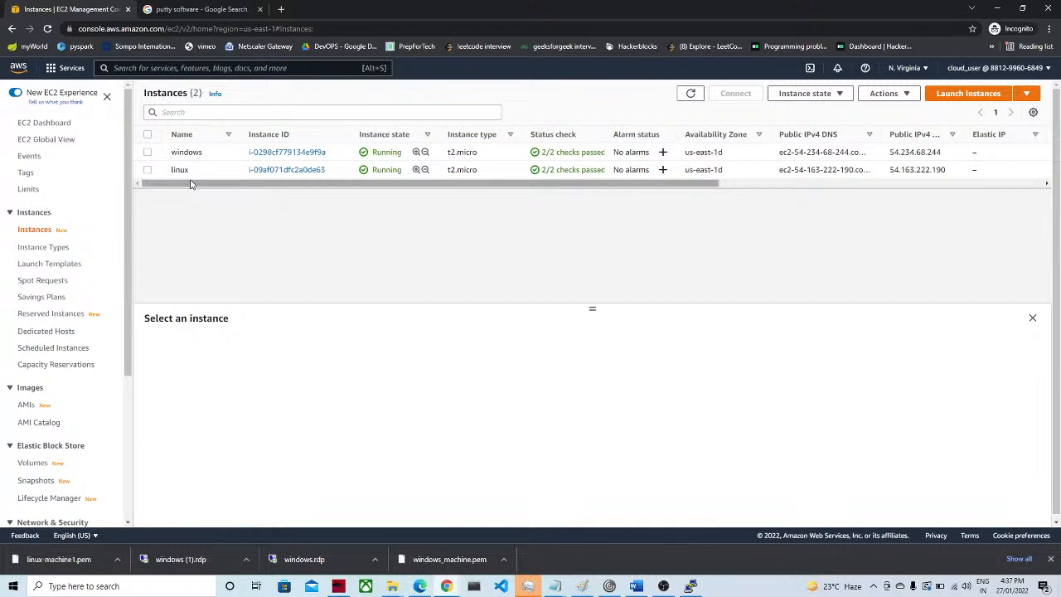
pyautogui.moveTo(190, 184); pyautogui.dragTo(73, 178)
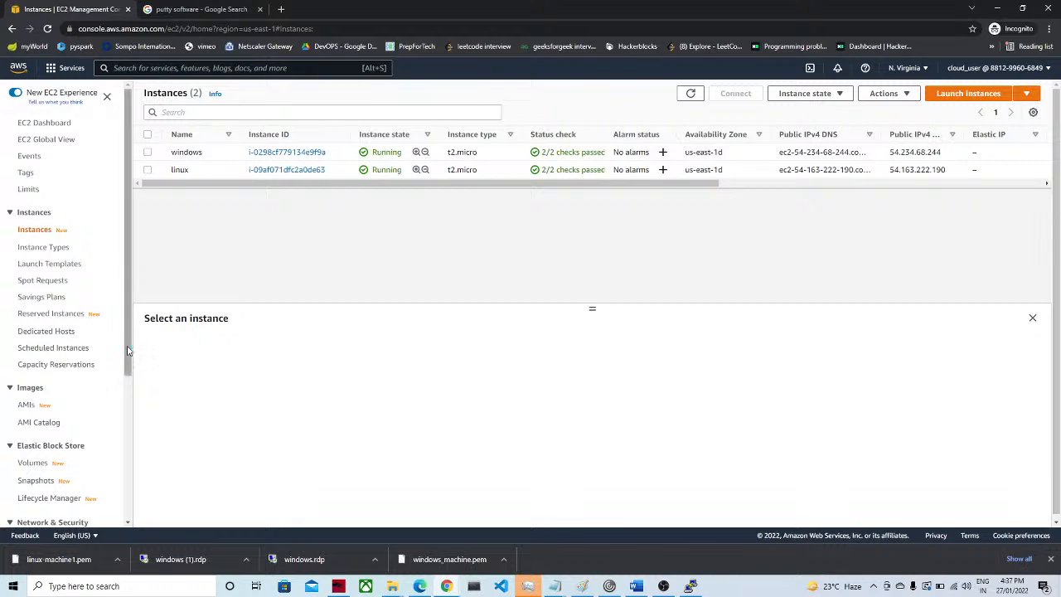
# Step: Open the Elastic Block Store volumes list and inspect the details of the 30 GiB and 8 GiB volumes
pyautogui.moveTo(126, 349); pyautogui.dragTo(132, 407)
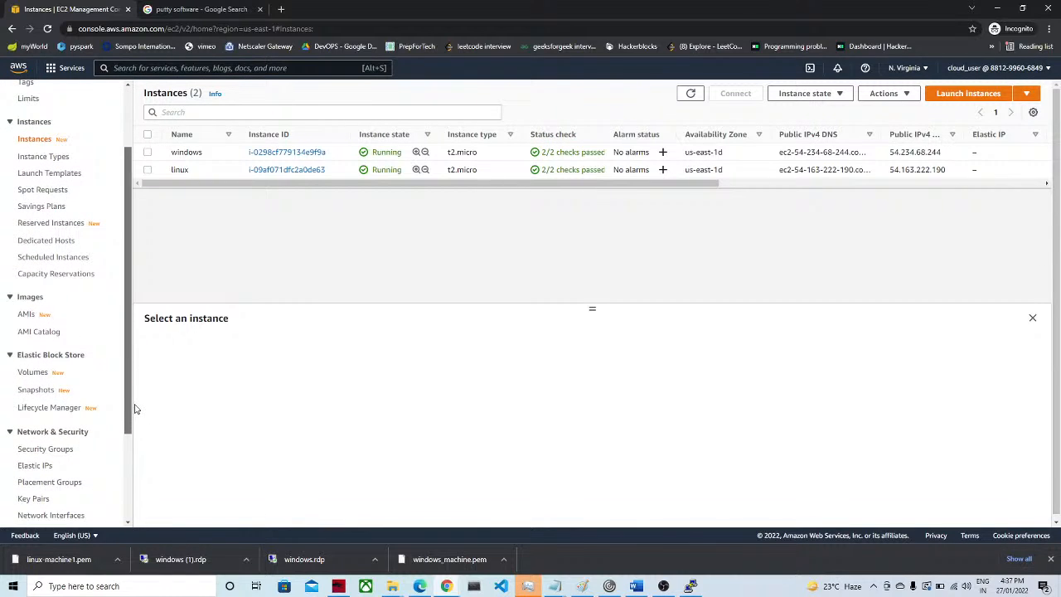
pyautogui.click(30, 374)
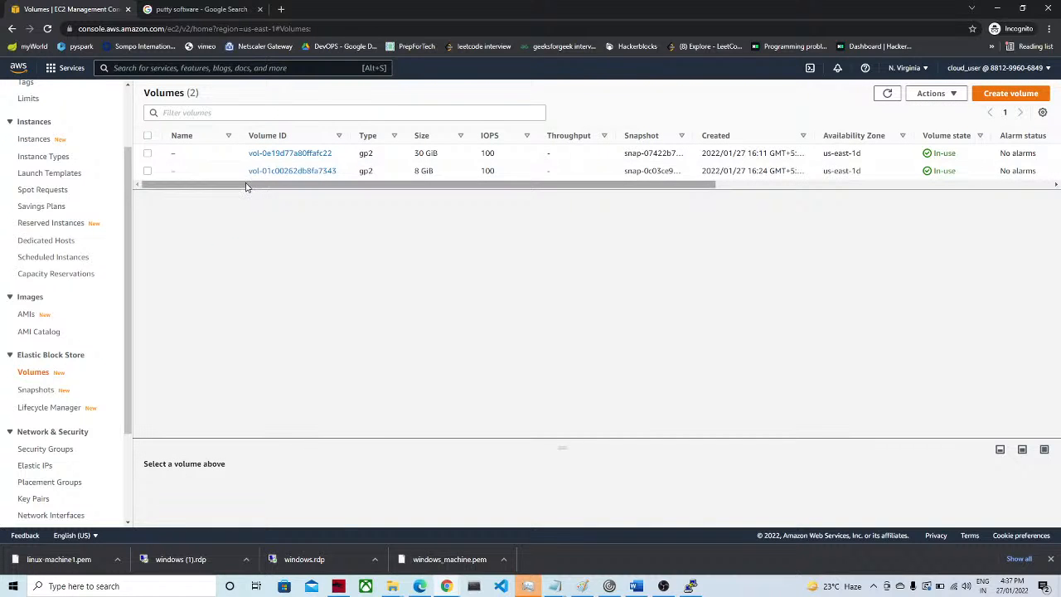
pyautogui.moveTo(245, 186); pyautogui.dragTo(184, 187)
pyautogui.click(148, 154)
pyautogui.click(409, 147)
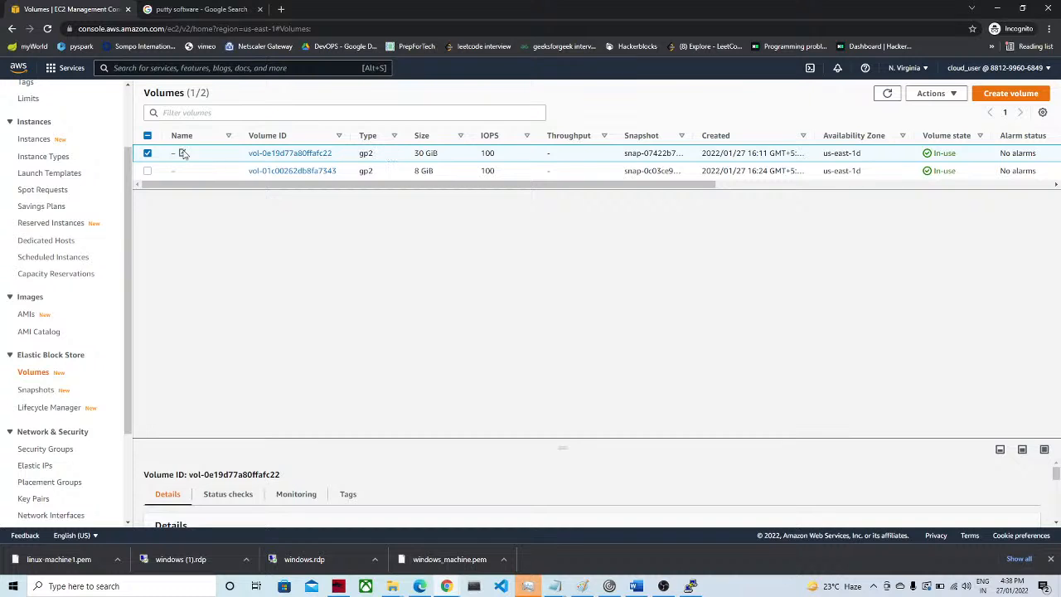
pyautogui.click(148, 154)
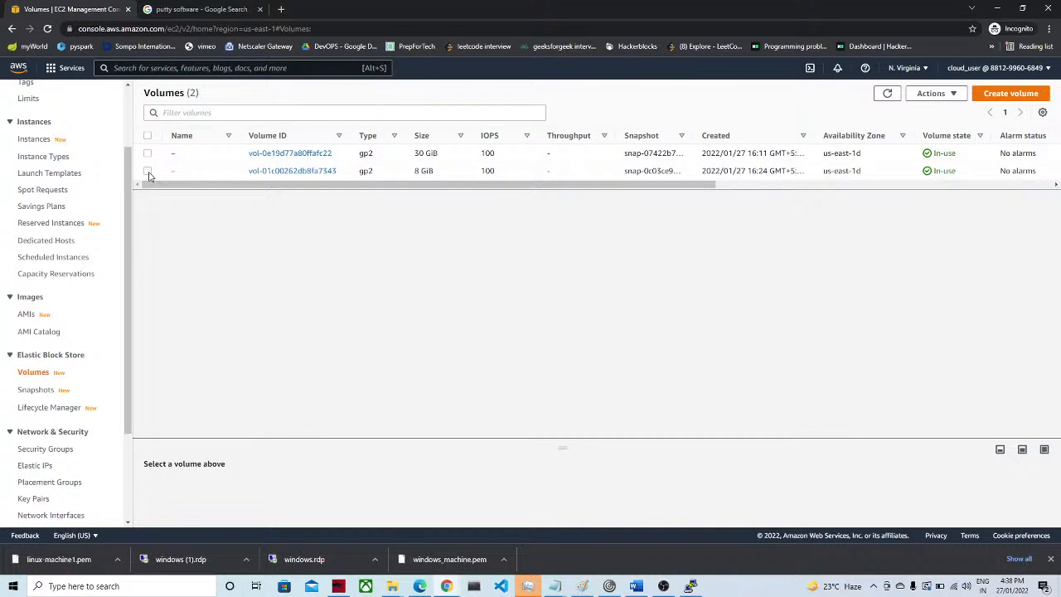
pyautogui.click(148, 171)
pyautogui.click(148, 171)
pyautogui.click(148, 153)
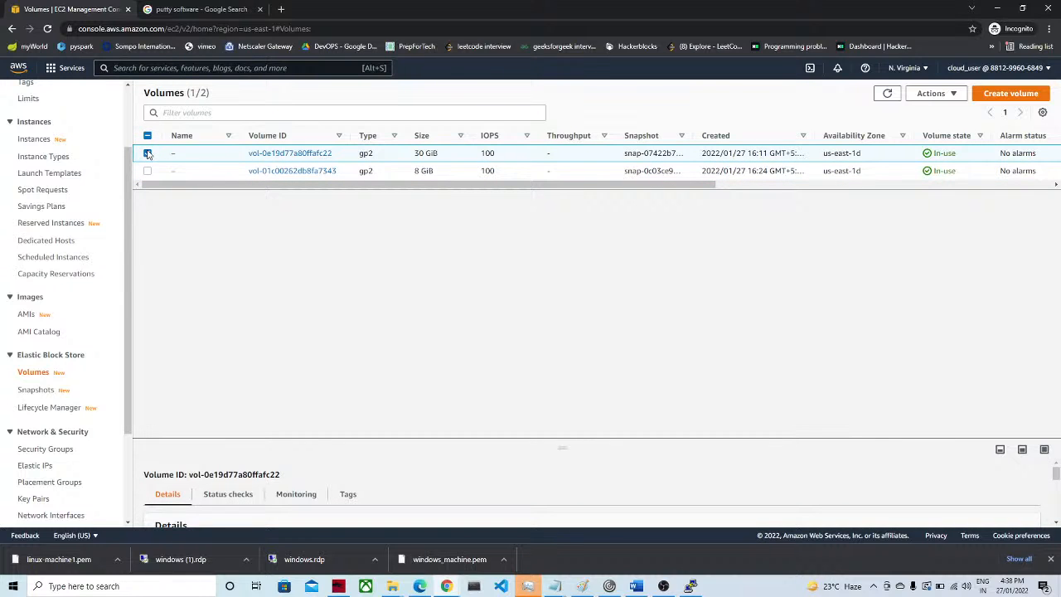
pyautogui.click(148, 153)
pyautogui.moveTo(182, 184)
pyautogui.mouseDown()
pyautogui.moveTo(577, 208)
pyautogui.moveTo(353, 218)
pyautogui.moveTo(168, 190)
pyautogui.mouseUp()
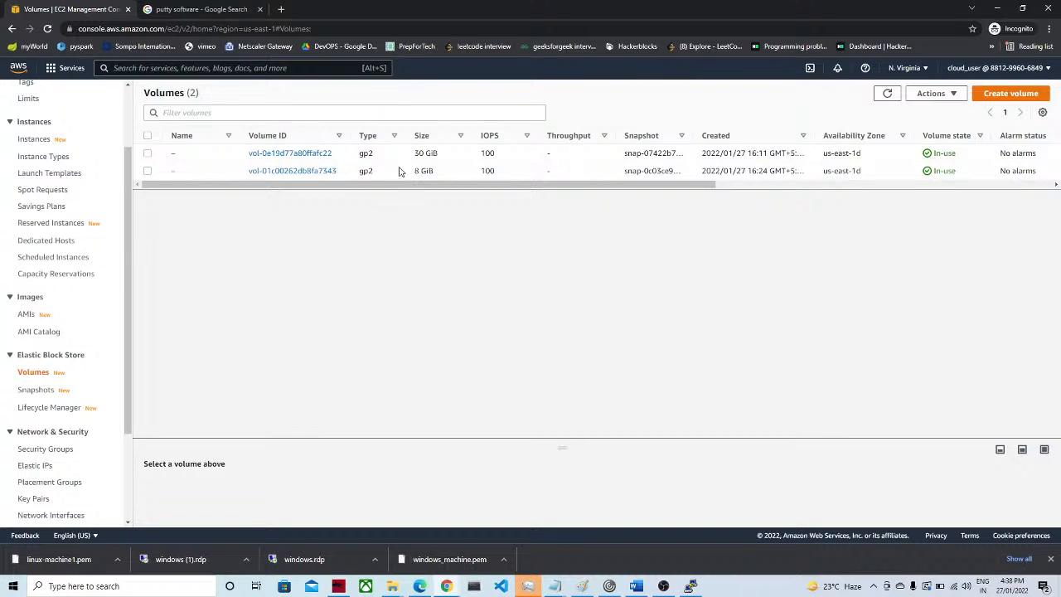
# Step: Try smaller and larger sizes, such as 7, 9 and 10 GiB, for the 8 GiB volume and cancel the modification
pyautogui.click(148, 171)
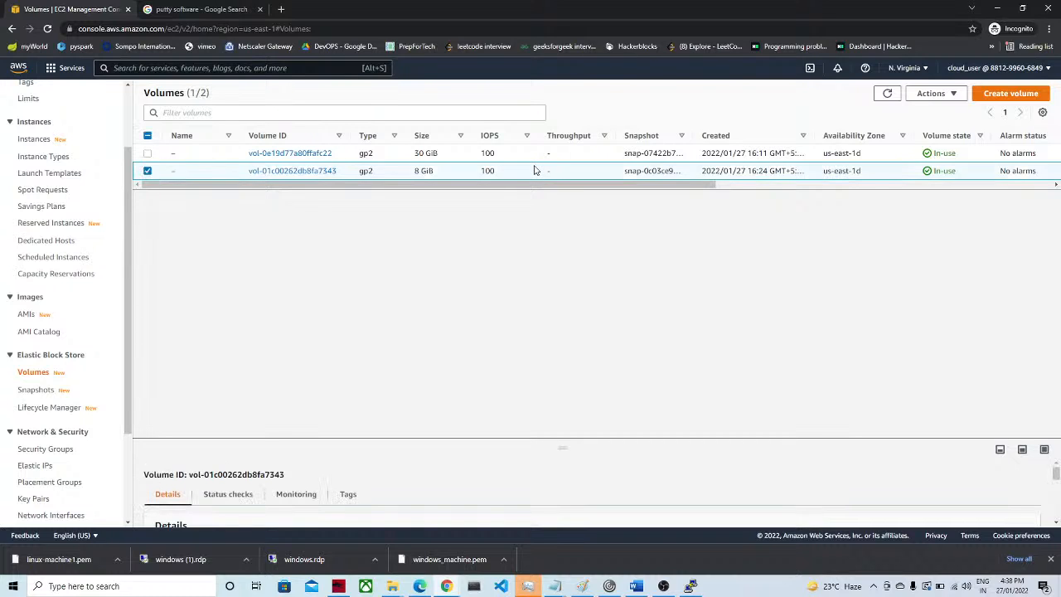
pyautogui.click(951, 96)
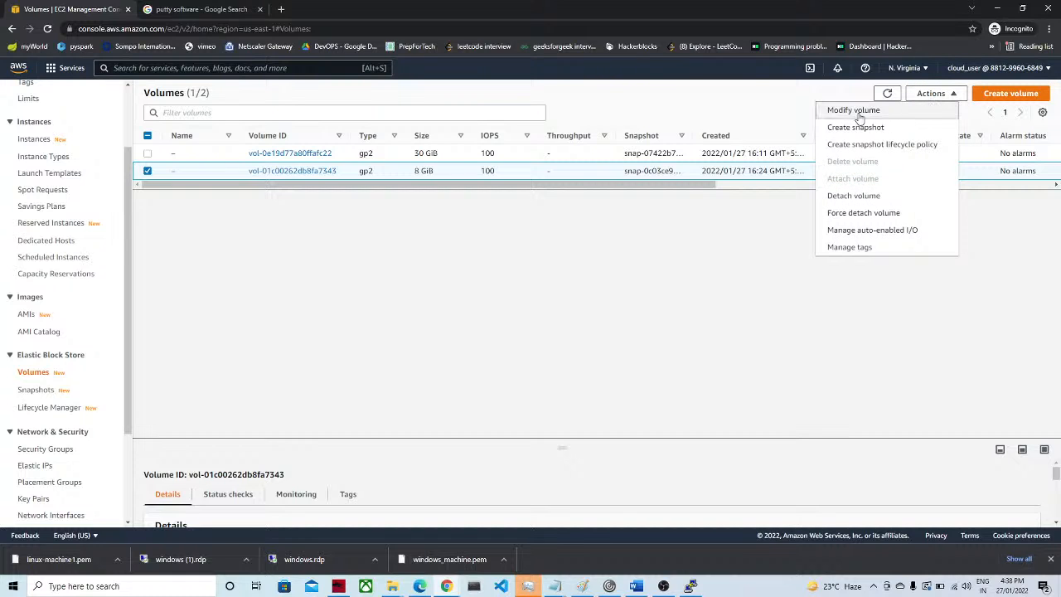
pyautogui.click(851, 112)
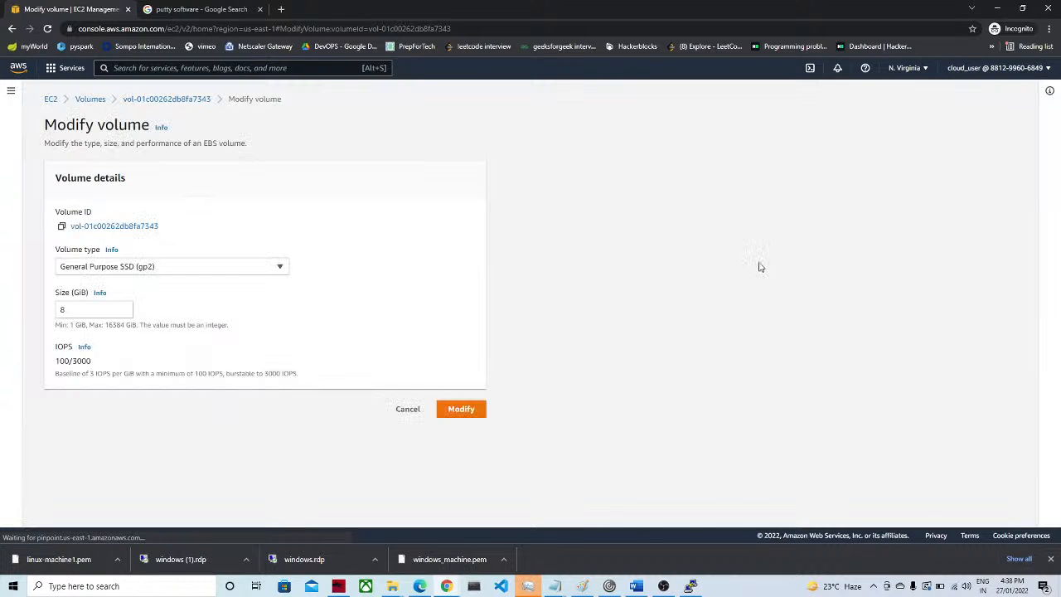
pyautogui.click(71, 312)
pyautogui.click(124, 306)
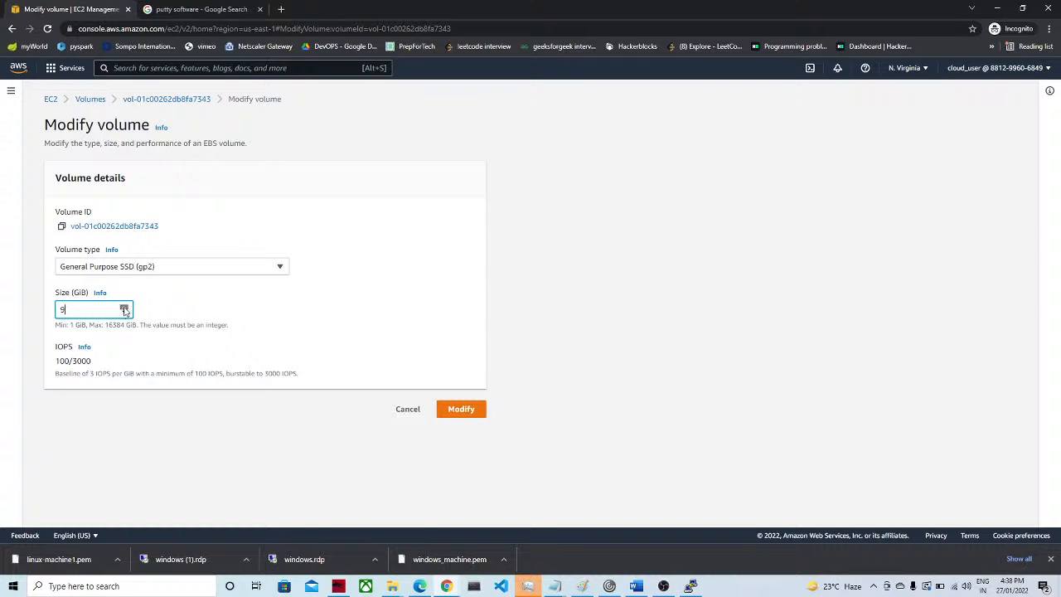
pyautogui.click(124, 307)
pyautogui.click(124, 313)
pyautogui.click(125, 314)
pyautogui.press('BackSpace')
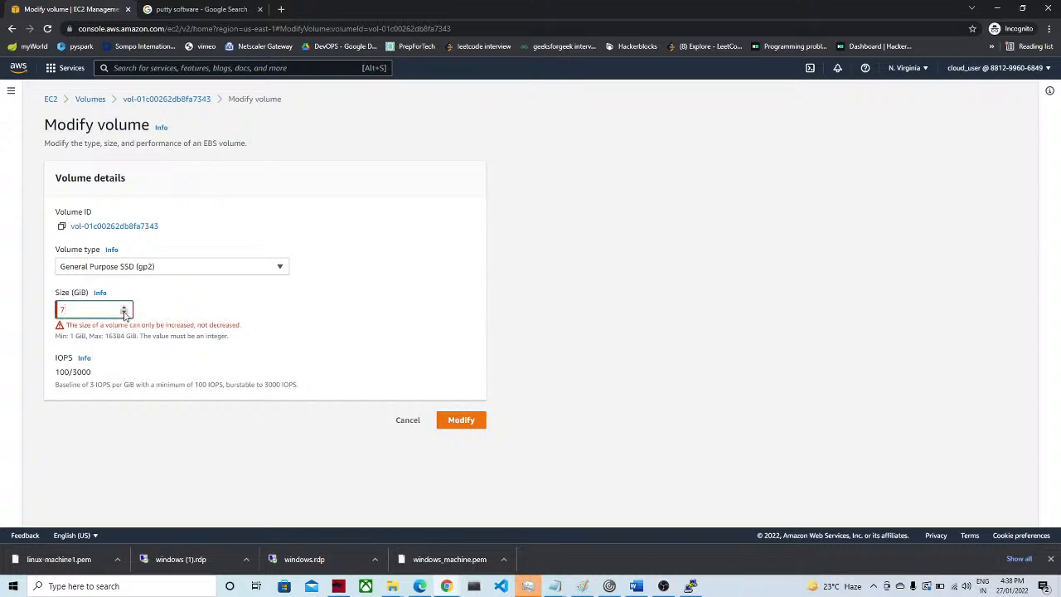
pyautogui.write('9')
pyautogui.click(125, 314)
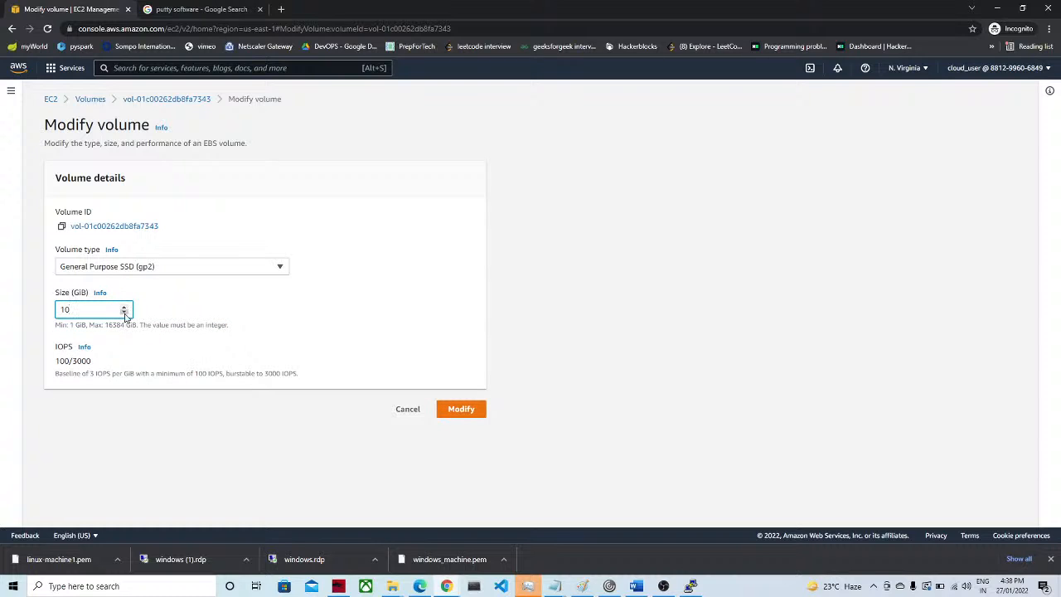
pyautogui.click(124, 313)
pyautogui.click(405, 408)
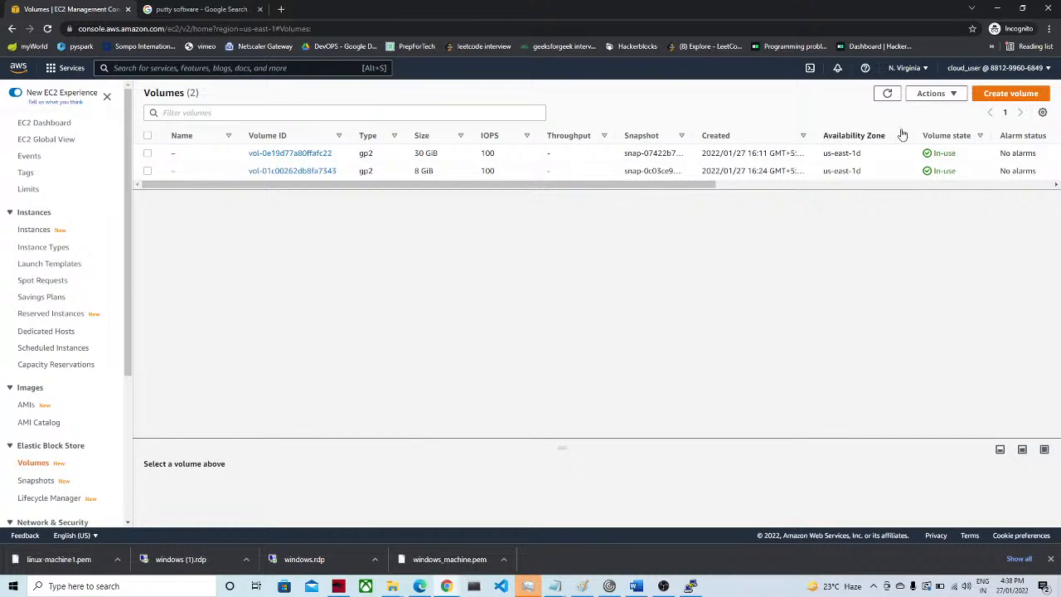
# Step: Create a 2 GiB General Purpose SSD (gp2) volume in us-east-1a without a snapshot
pyautogui.click(1008, 95)
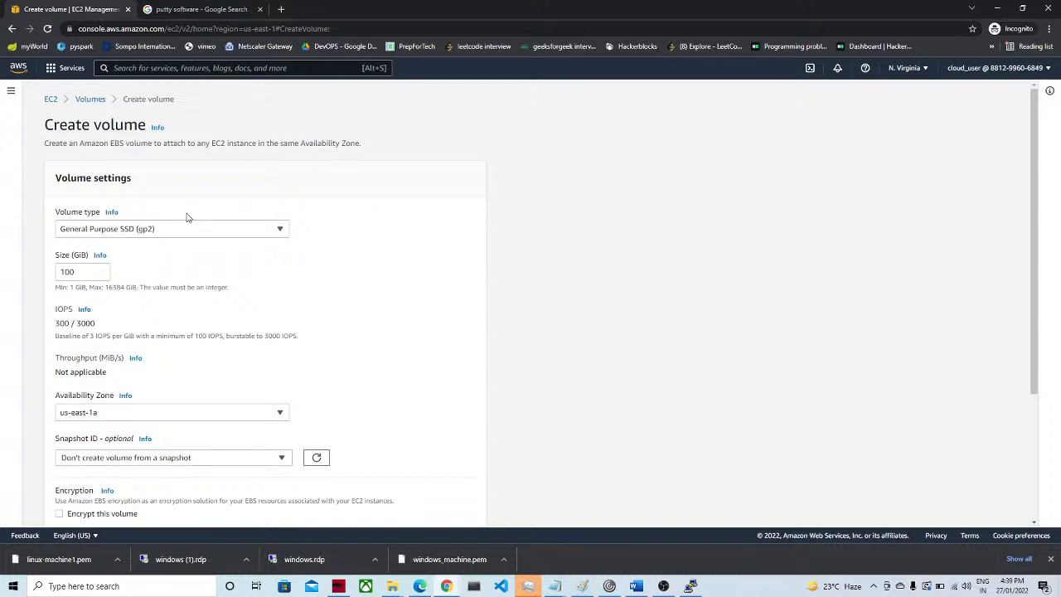
pyautogui.click(76, 274)
pyautogui.press('BackSpace')
pyautogui.press('BackSpace')
pyautogui.write('2')
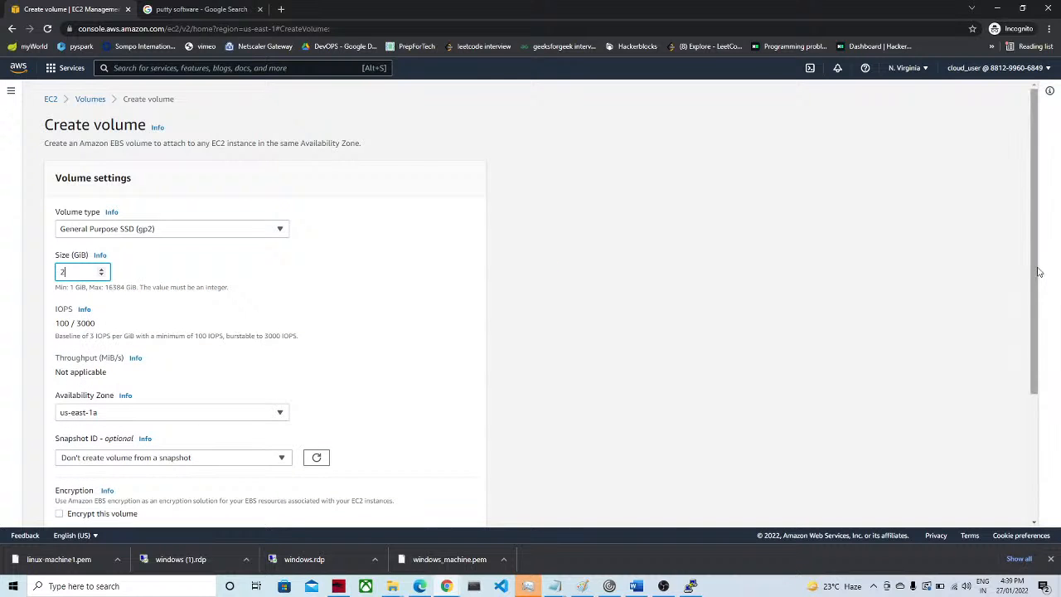
pyautogui.moveTo(1035, 274); pyautogui.dragTo(1019, 402)
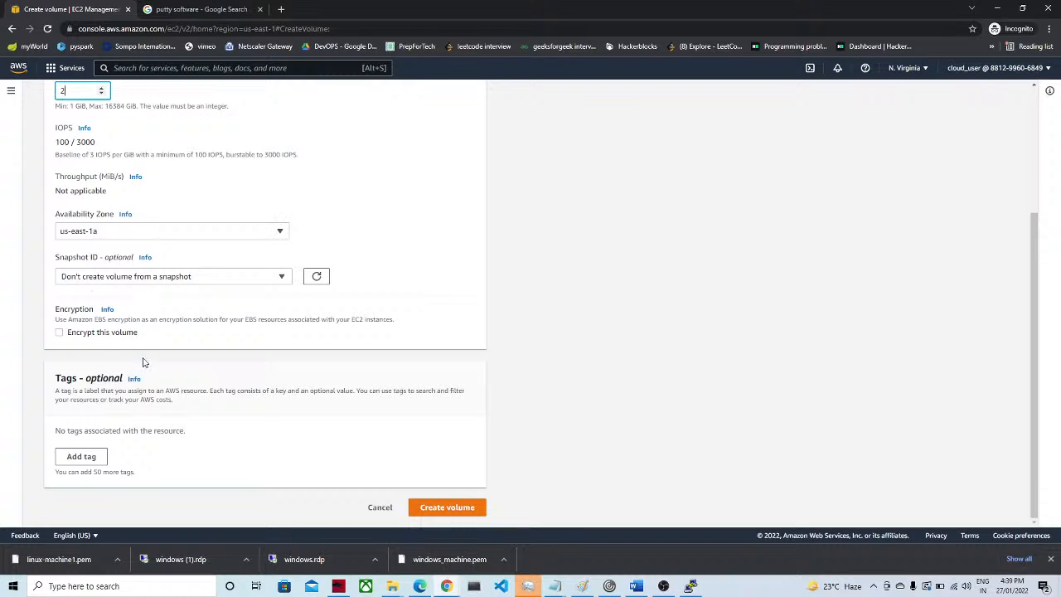
pyautogui.click(470, 509)
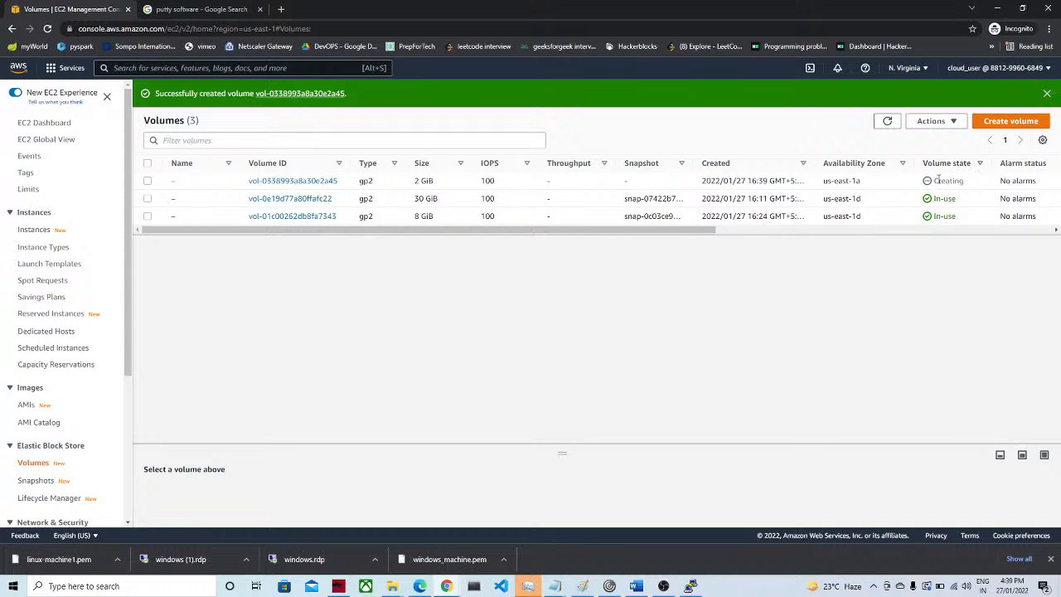
# Step: Refresh the volumes list and open the attach form for the new 2 GiB volume
pyautogui.click(887, 121)
pyautogui.click(887, 122)
pyautogui.click(147, 181)
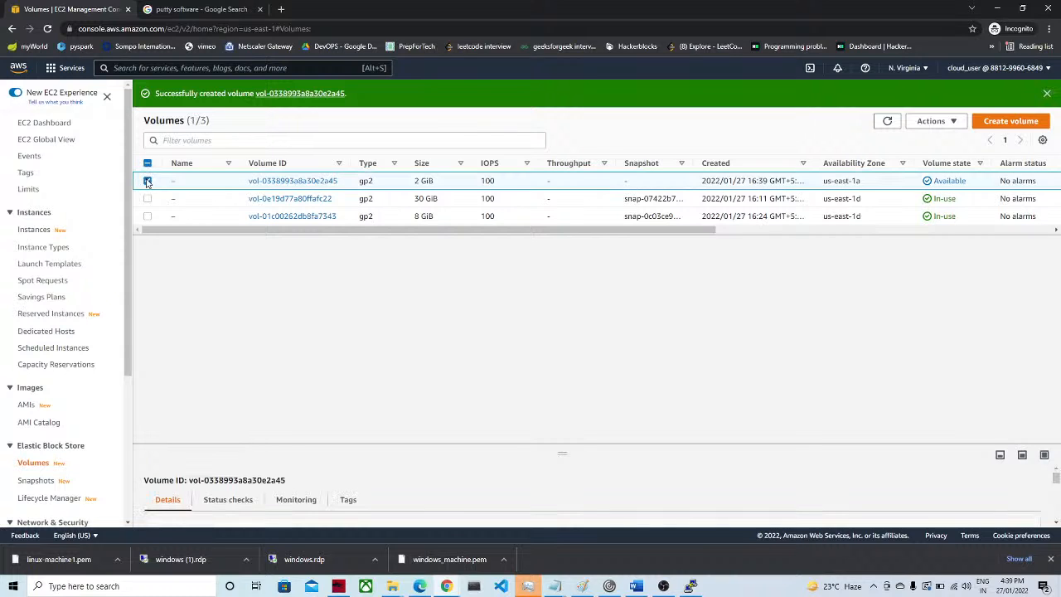
pyautogui.click(953, 122)
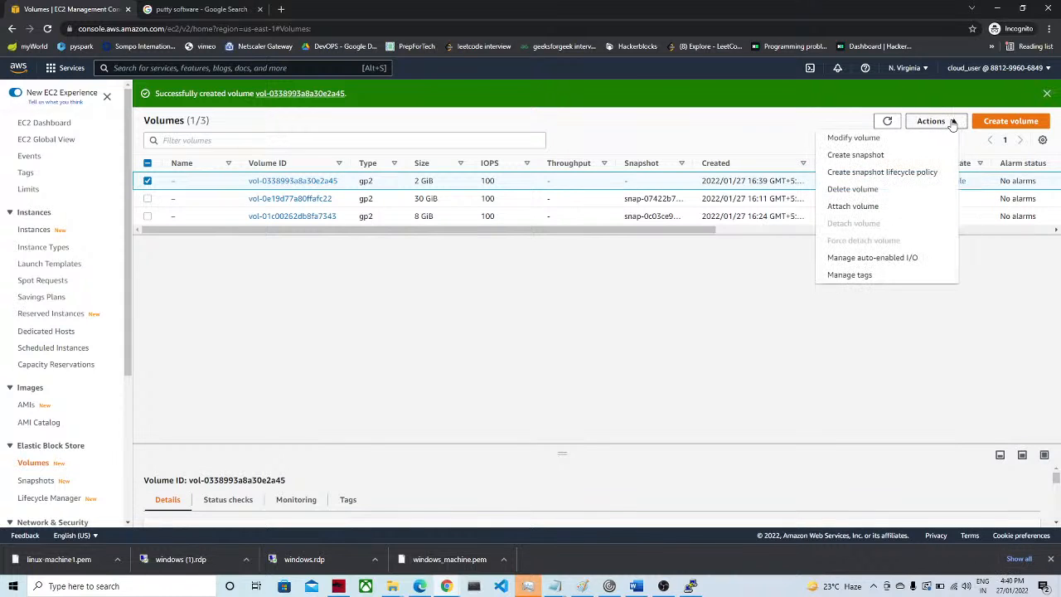
pyautogui.click(845, 208)
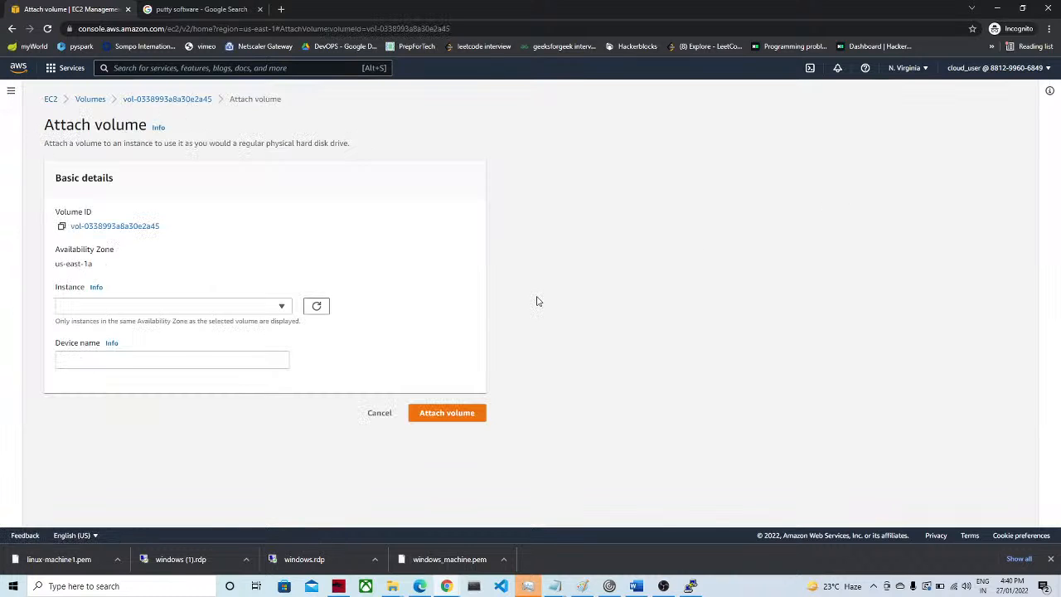
# Step: Try to choose an instance to attach the new volume to
pyautogui.click(119, 309)
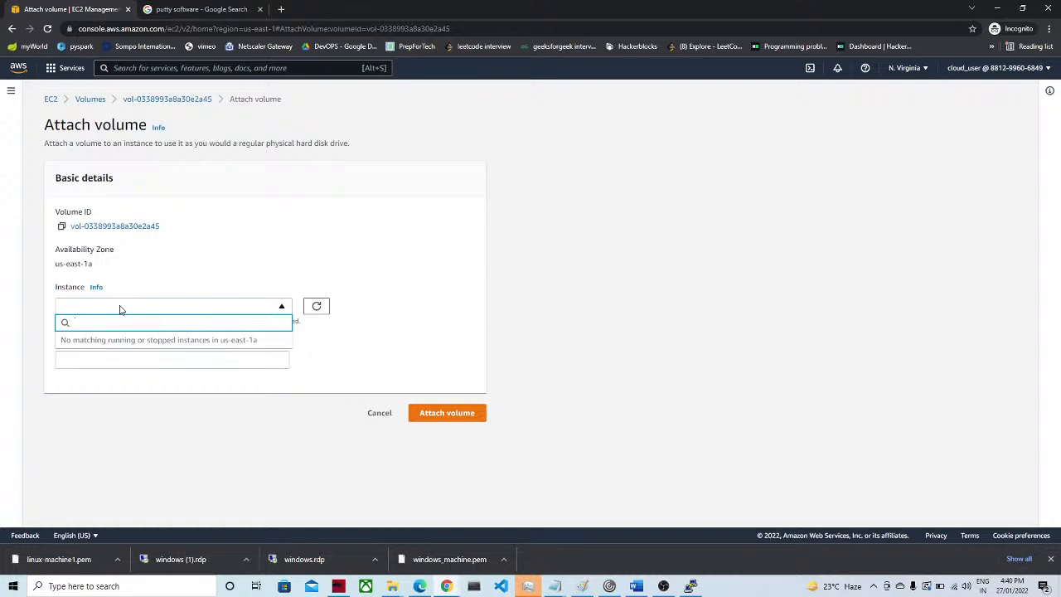
pyautogui.click(121, 309)
pyautogui.click(121, 309)
pyautogui.click(119, 309)
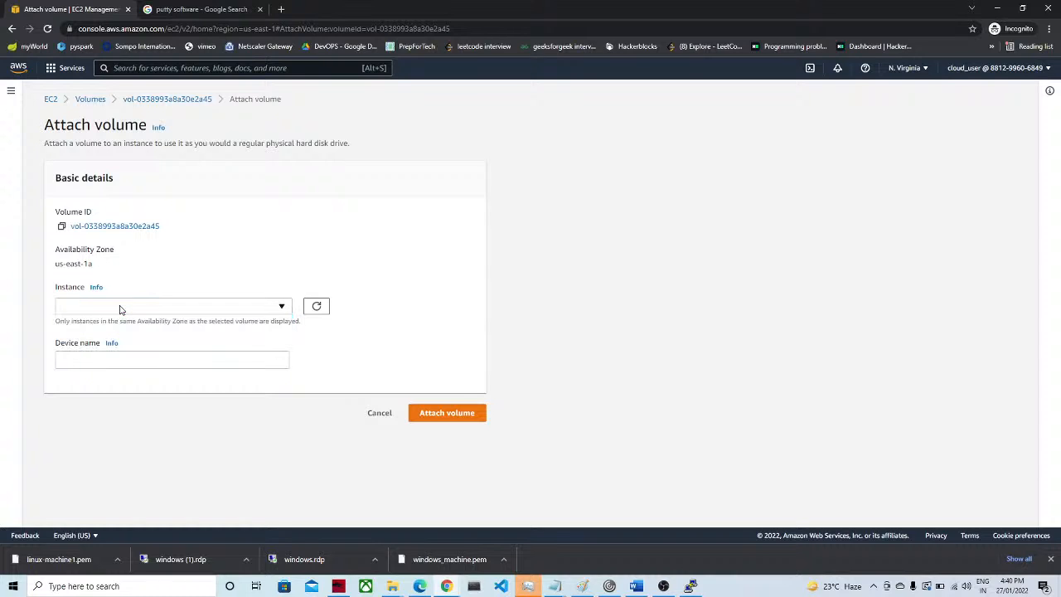
pyautogui.click(119, 309)
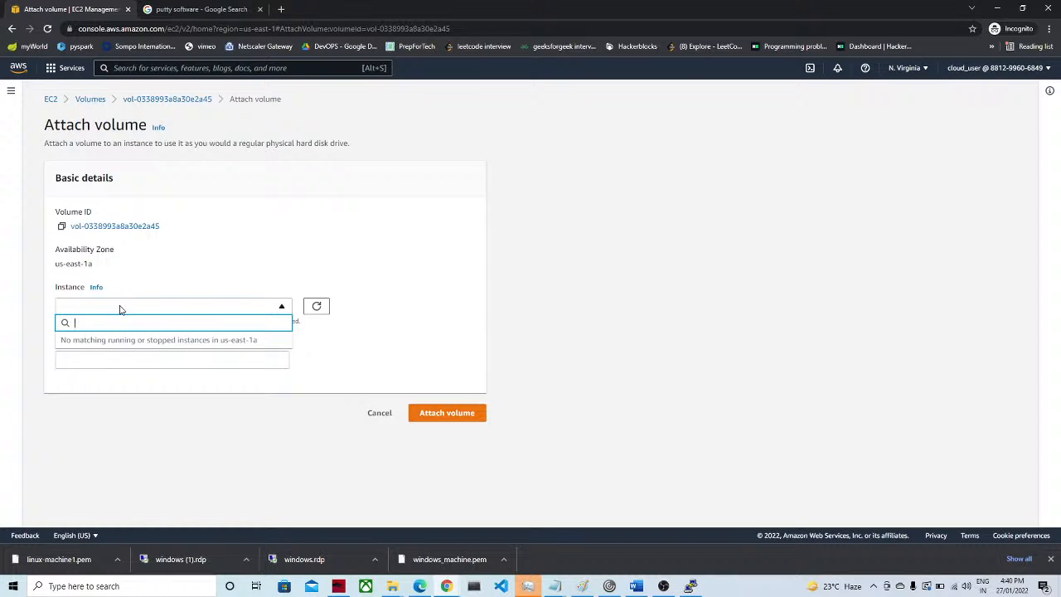
pyautogui.click(119, 309)
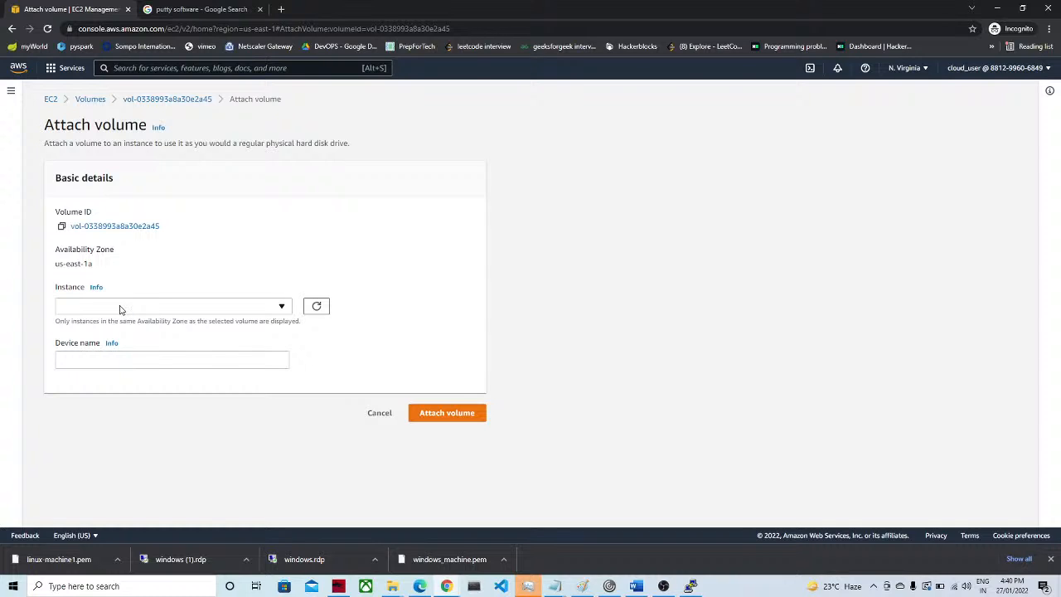
pyautogui.click(129, 308)
pyautogui.click(129, 308)
pyautogui.click(130, 308)
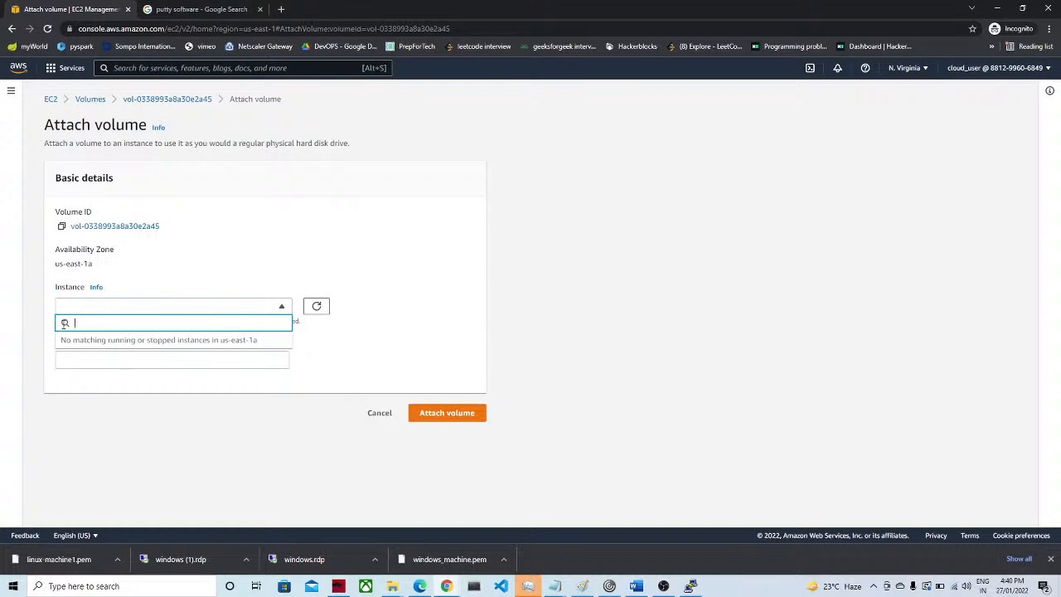
pyautogui.click(93, 307)
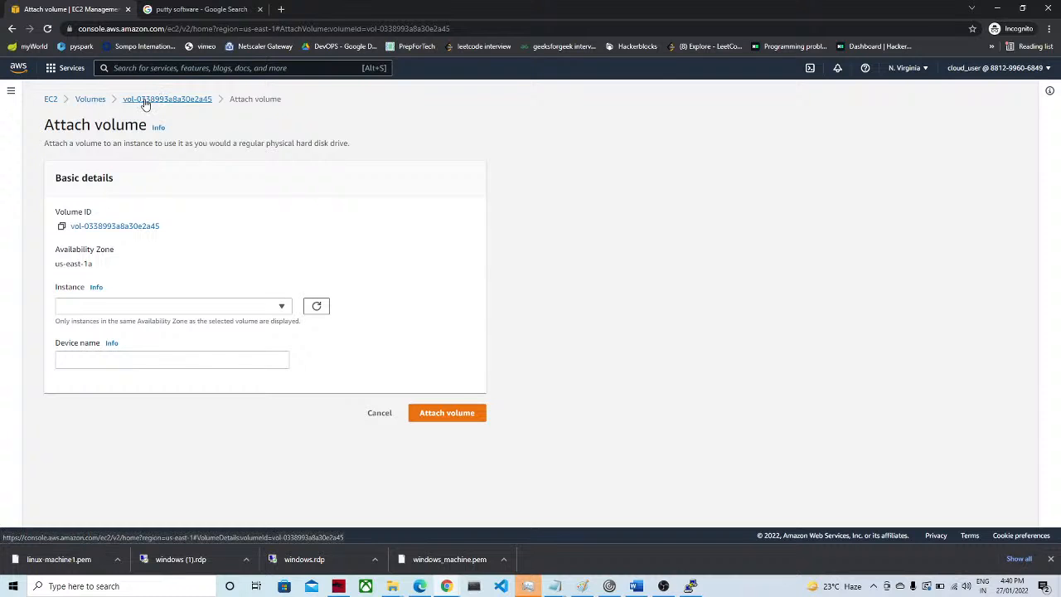
# Step: Open the running instances from the EC2 dashboard and check the linux instance's availability zone
pyautogui.click(50, 99)
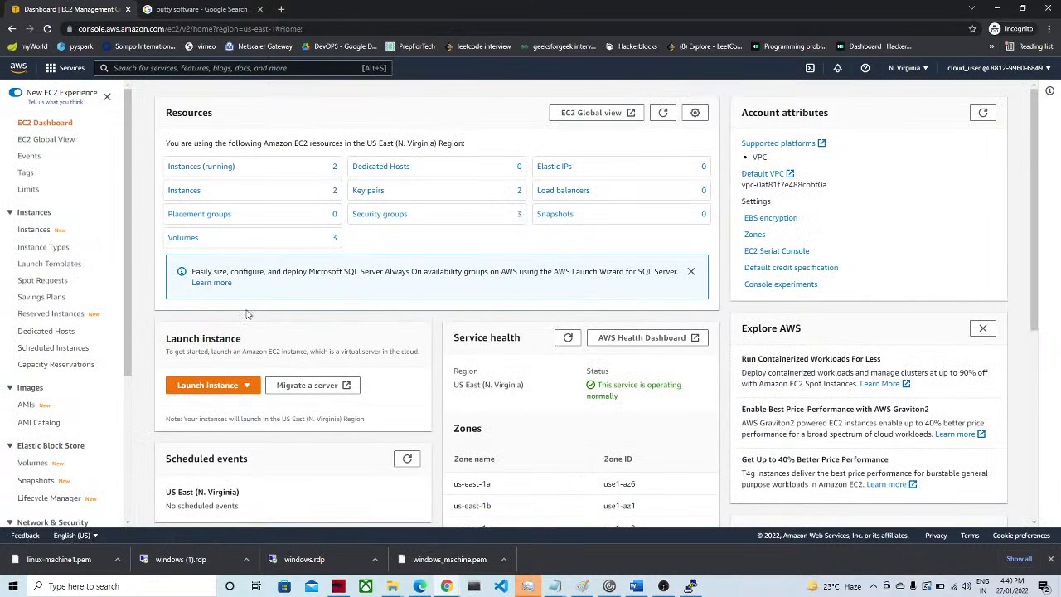
pyautogui.click(191, 167)
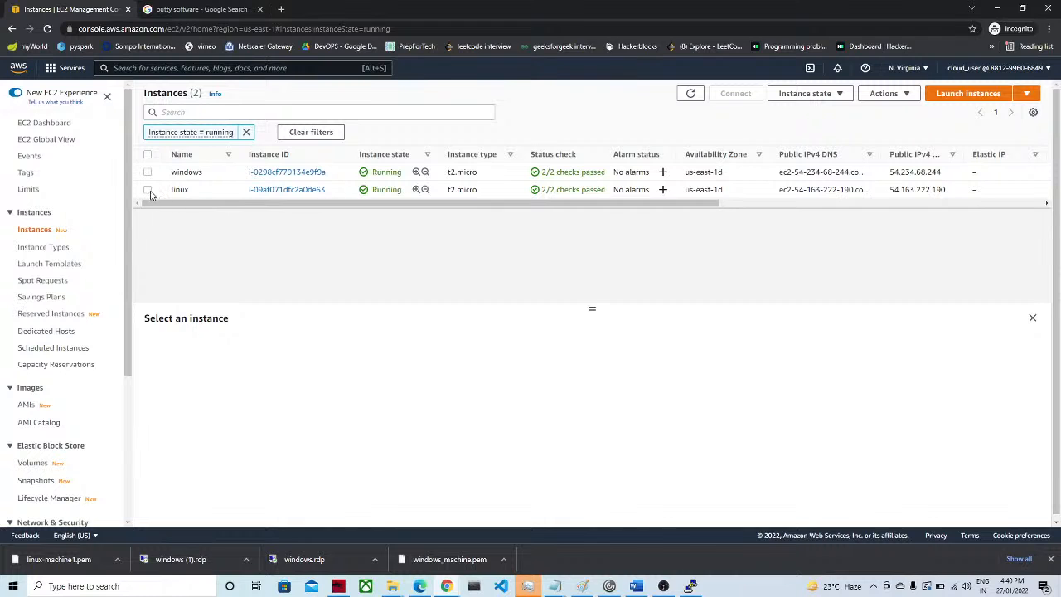
pyautogui.click(148, 190)
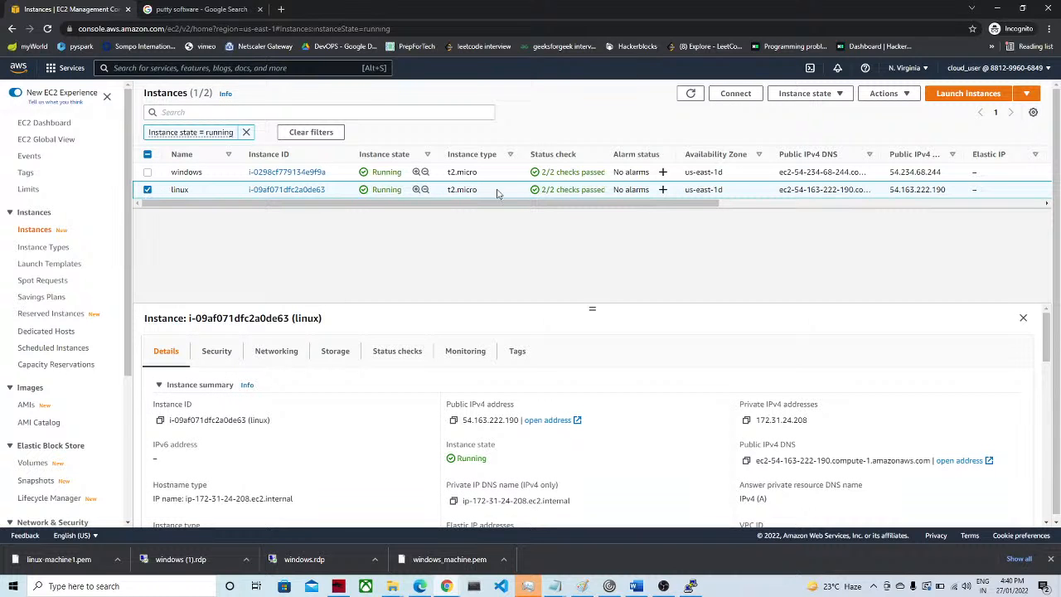
pyautogui.moveTo(516, 204); pyautogui.dragTo(609, 213)
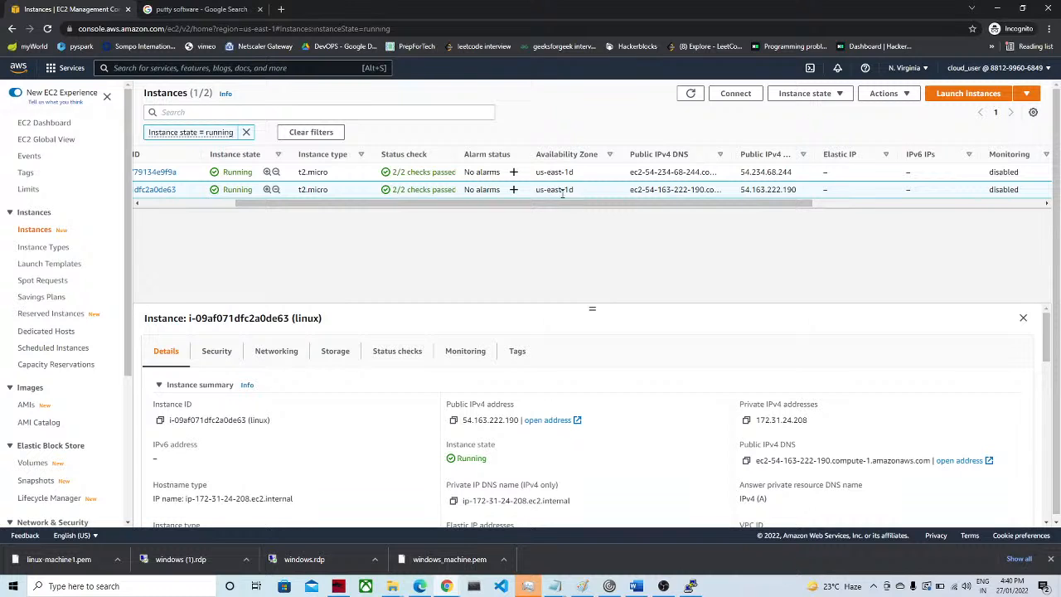
# Step: Open the volumes list, select the 2 GiB volume and check its availability zone
pyautogui.click(34, 465)
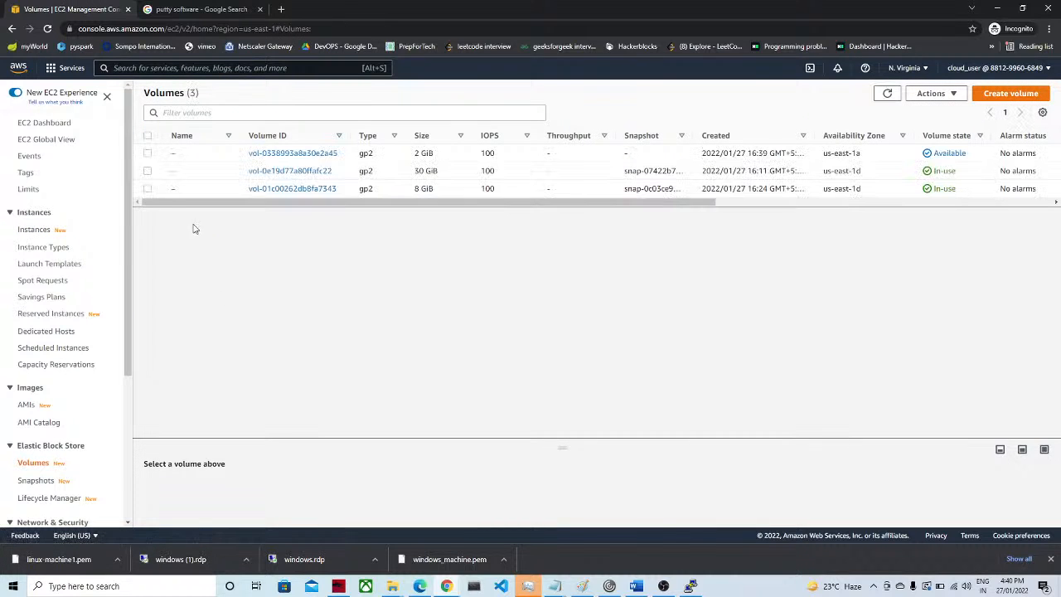
pyautogui.click(147, 155)
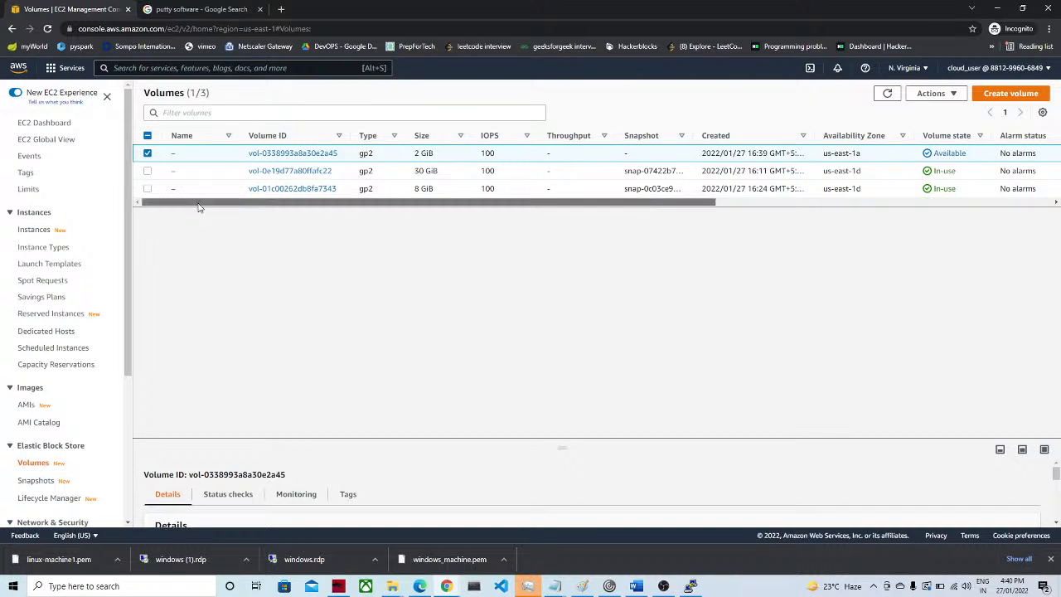
pyautogui.moveTo(199, 204); pyautogui.dragTo(285, 211)
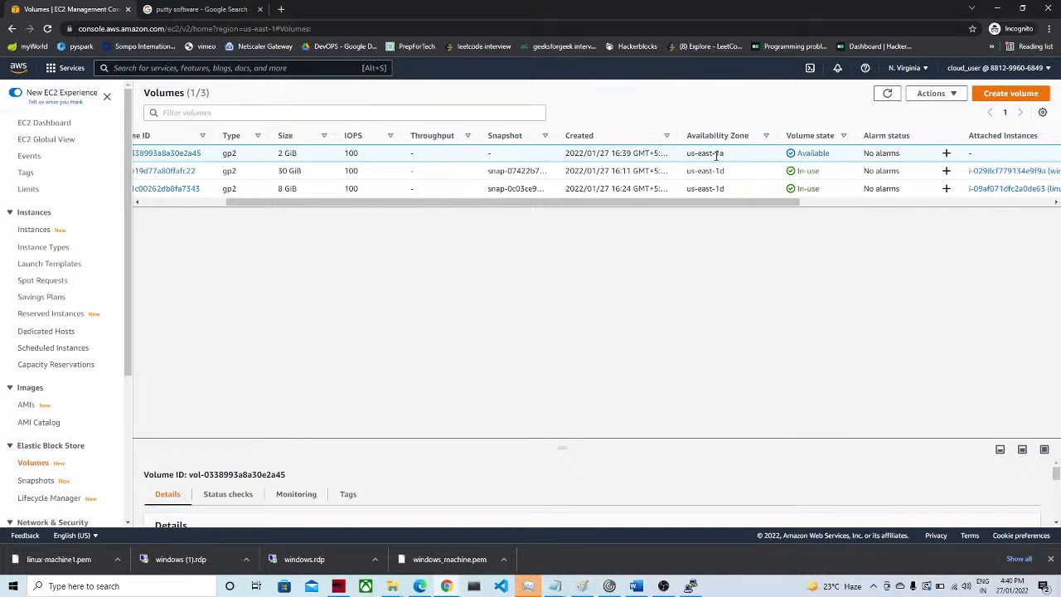
pyautogui.click(935, 93)
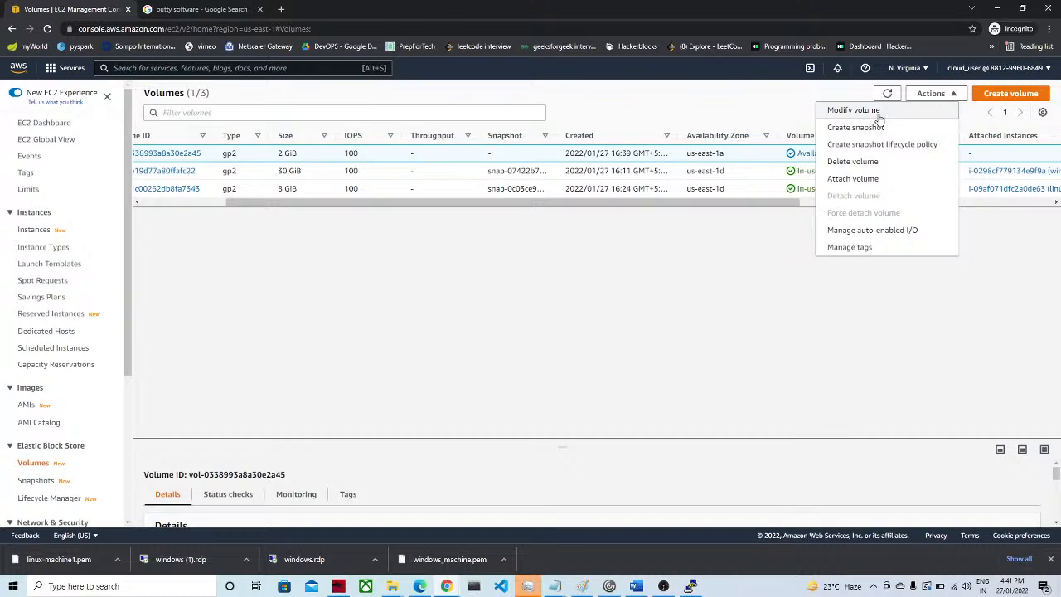
pyautogui.click(878, 113)
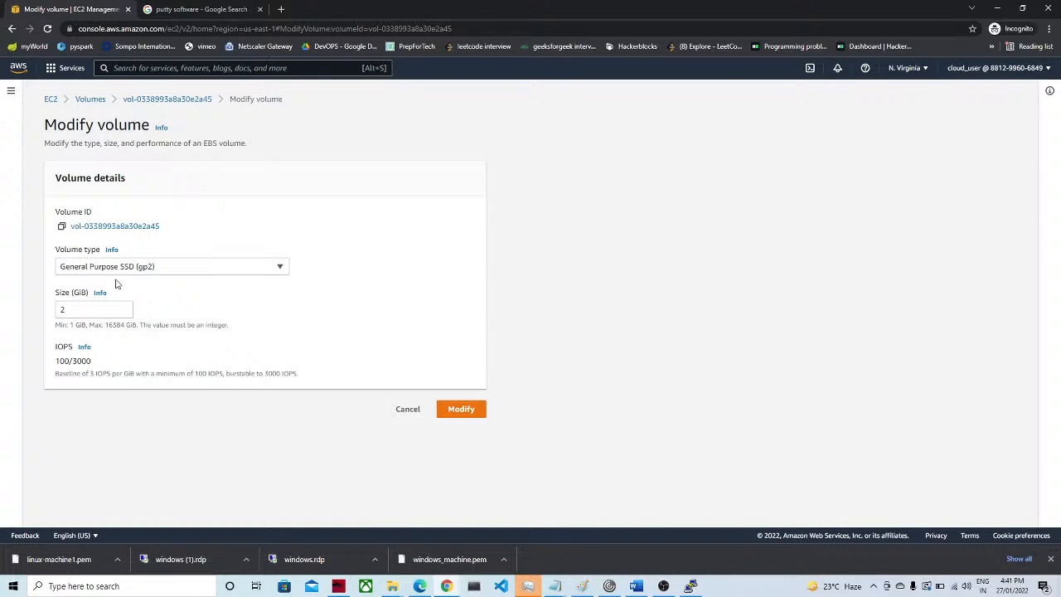
pyautogui.click(411, 411)
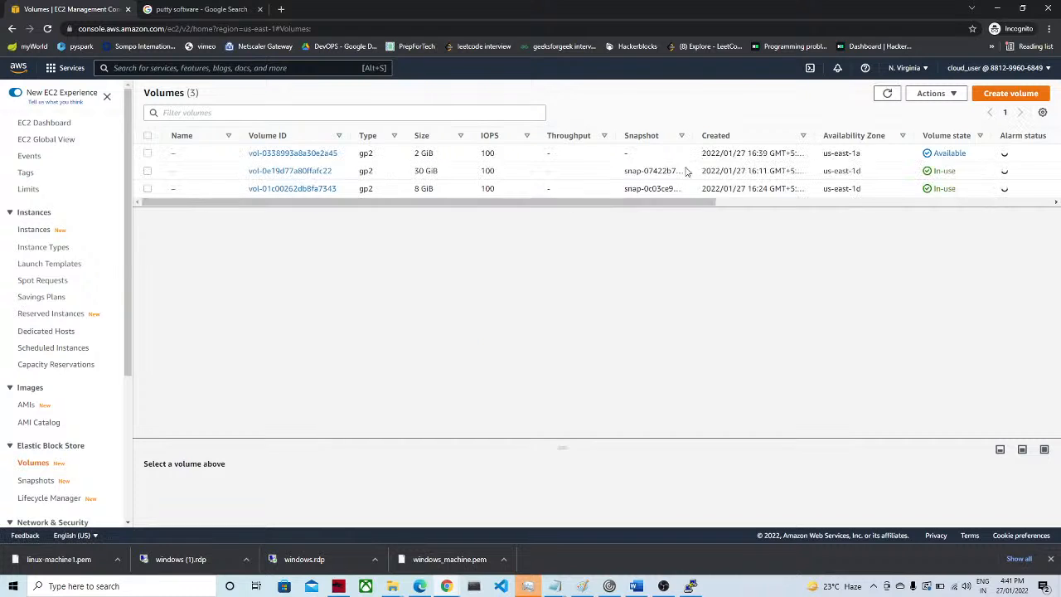
# Step: Create a 100 GiB General Purpose SSD (gp2) volume in availability zone us-east-1d without a snapshot
pyautogui.click(1005, 97)
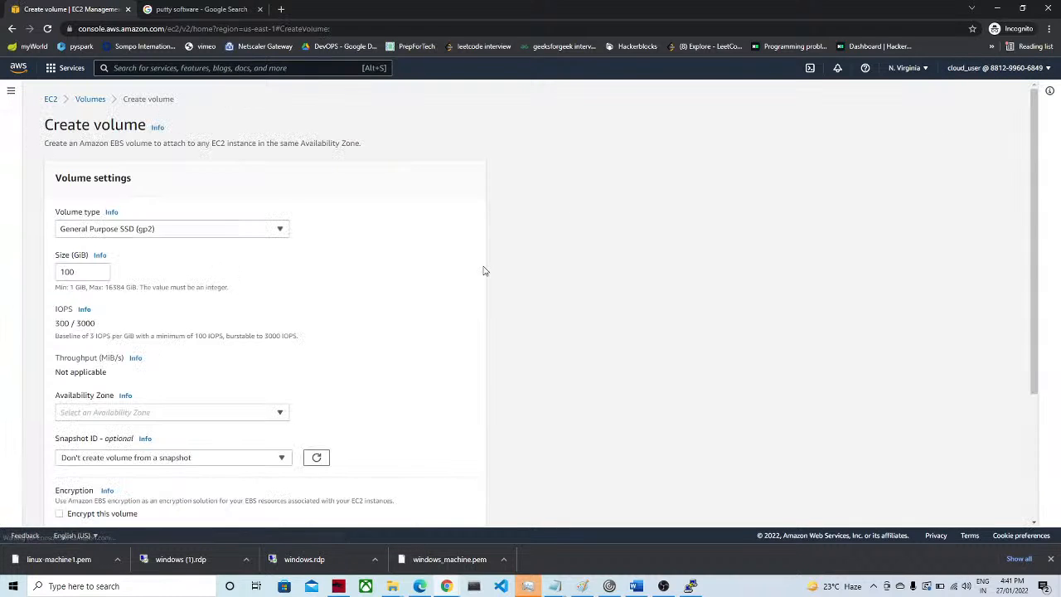
pyautogui.click(116, 414)
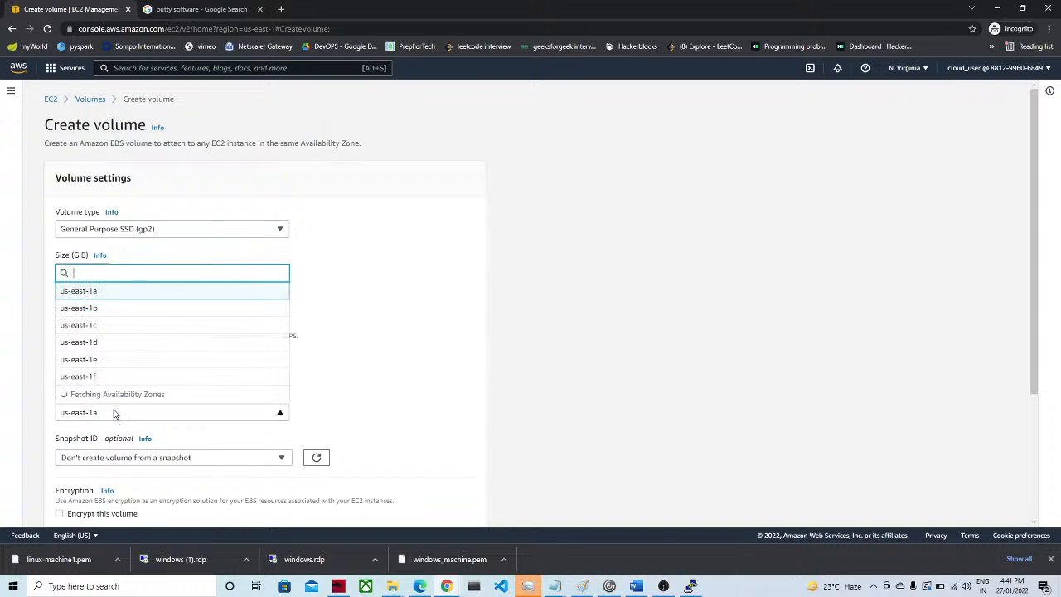
pyautogui.click(105, 362)
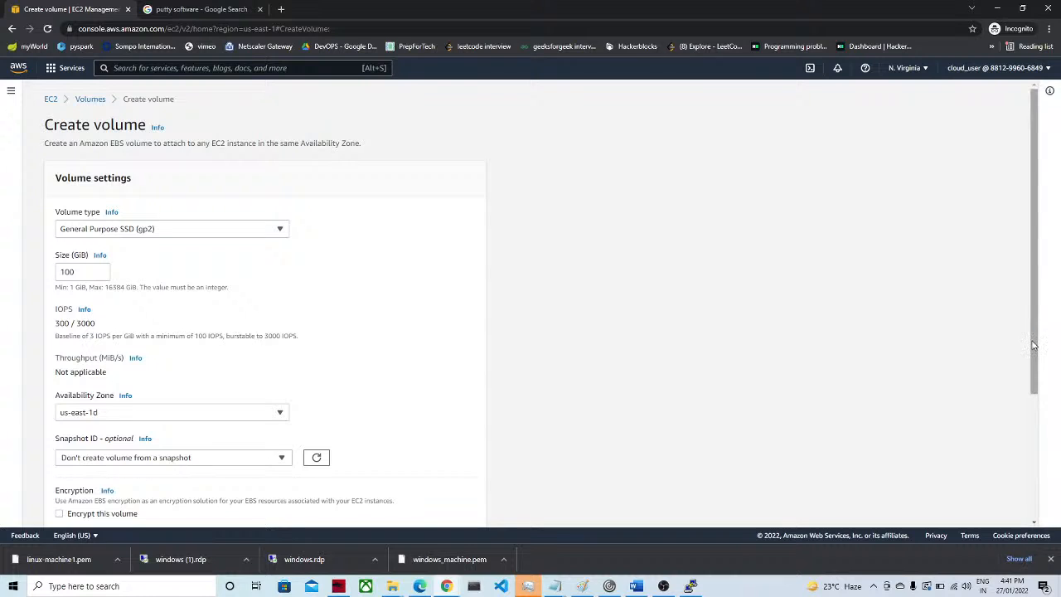
pyautogui.moveTo(1034, 346); pyautogui.dragTo(1033, 479)
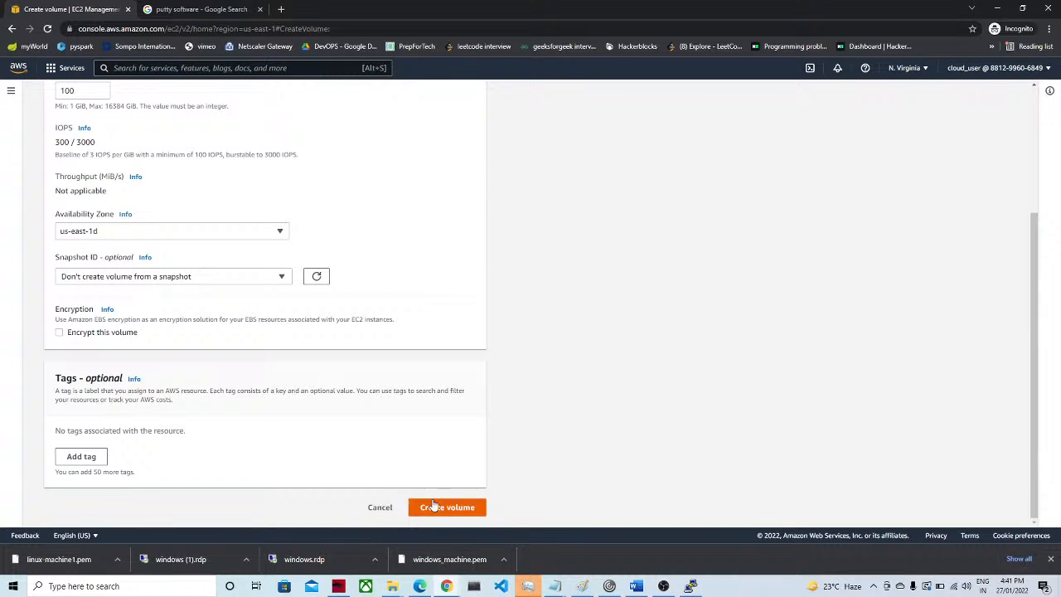
pyautogui.click(429, 507)
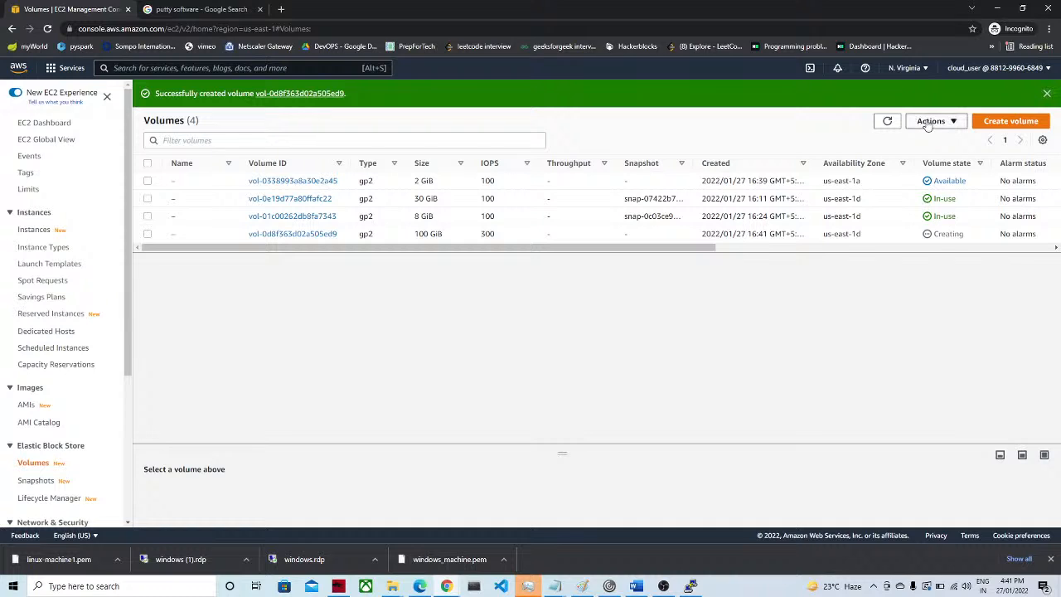
# Step: Refresh the volumes list and attach the new 100 GiB volume to the running linux instance as /dev/sdf
pyautogui.click(887, 122)
pyautogui.click(147, 234)
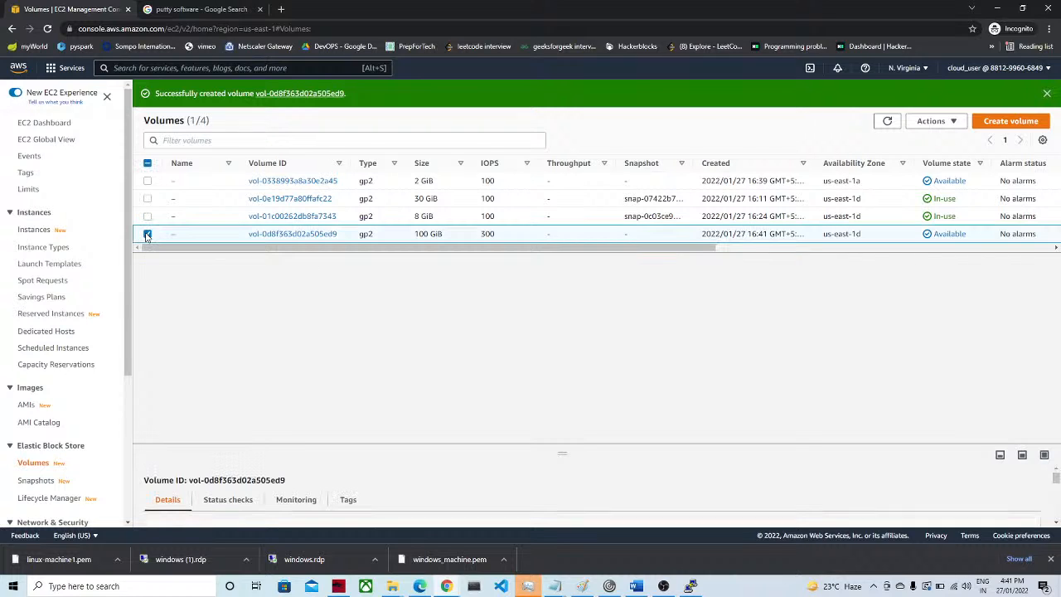
pyautogui.click(950, 122)
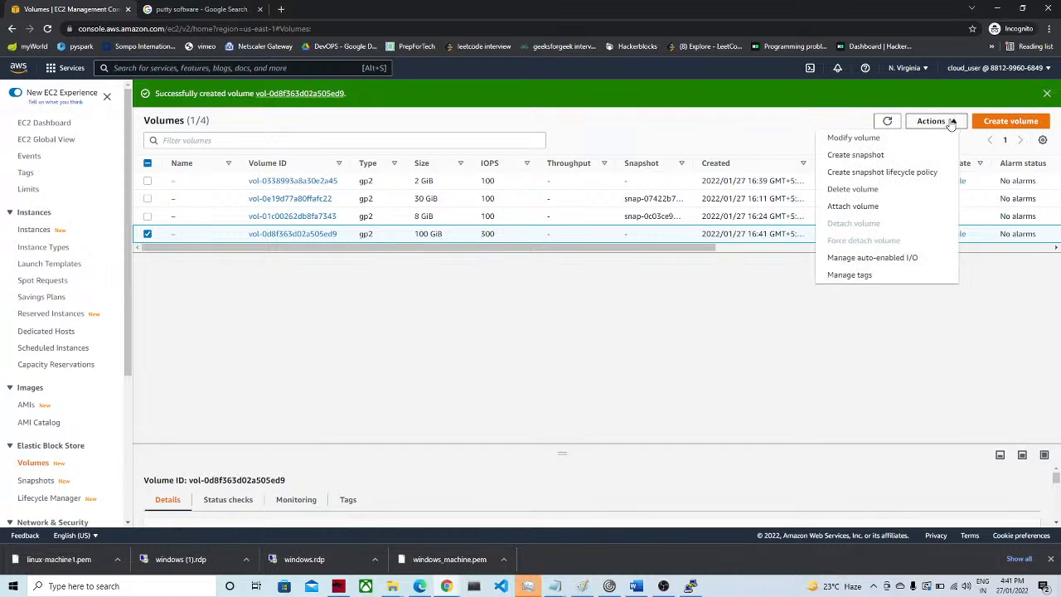
pyautogui.click(853, 205)
pyautogui.click(93, 306)
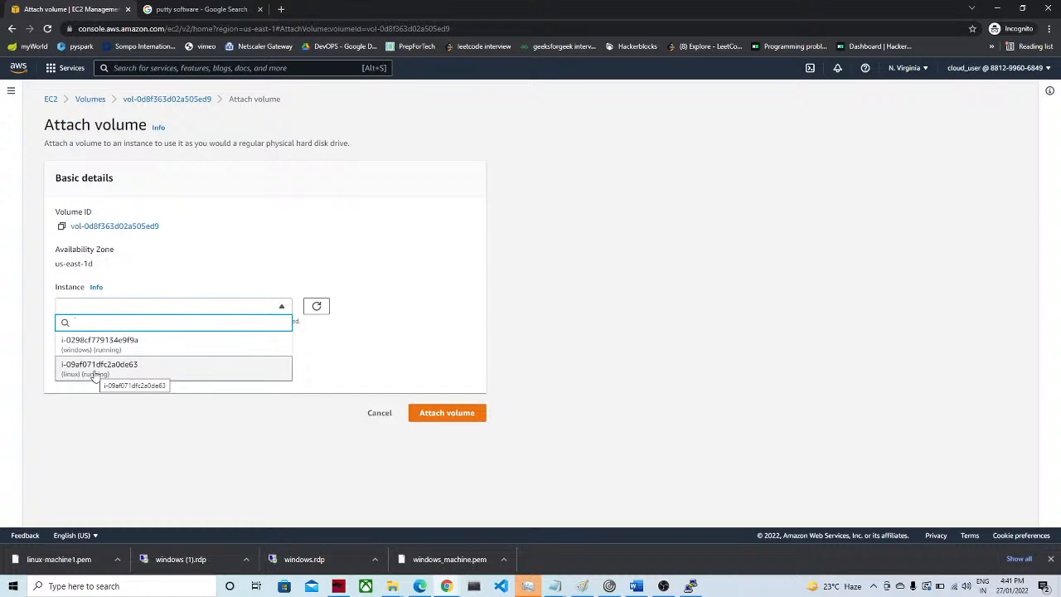
pyautogui.click(138, 373)
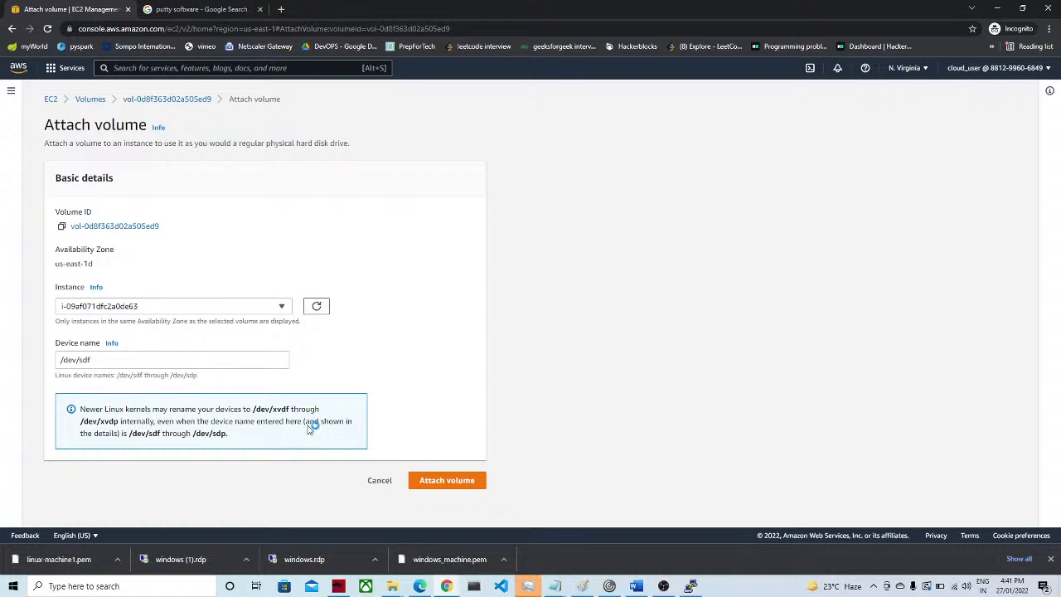
pyautogui.click(461, 483)
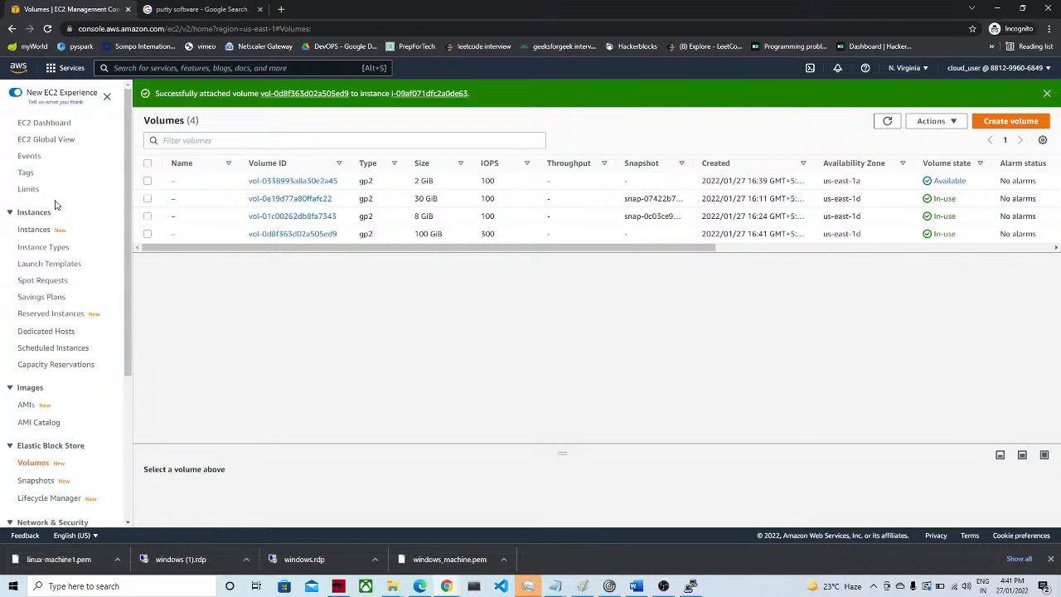
# Step: Open the running instances from the EC2 dashboard and review the linux instance's storage and block devices
pyautogui.click(41, 124)
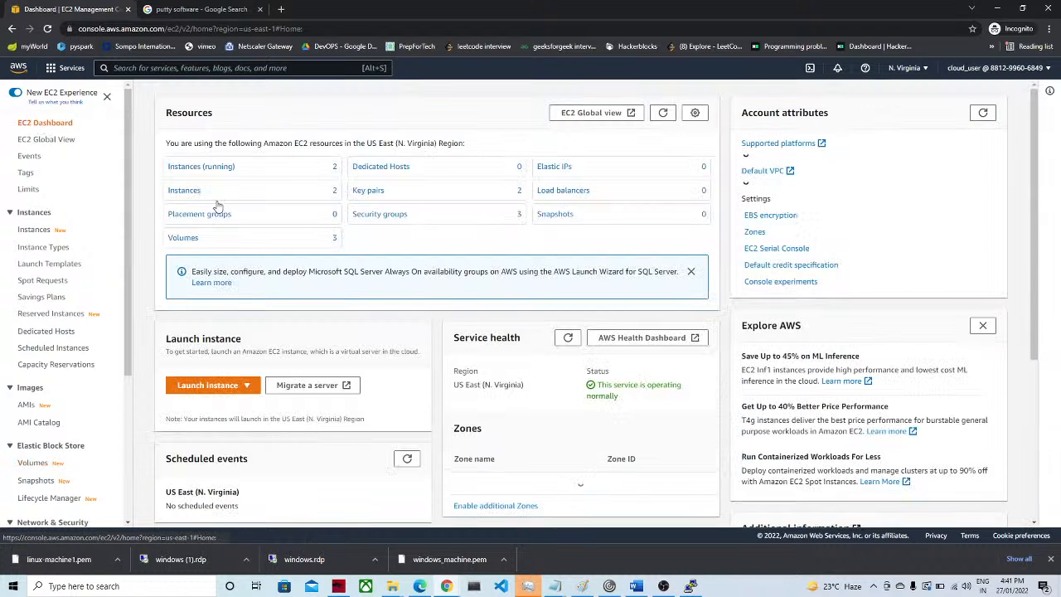
pyautogui.click(204, 170)
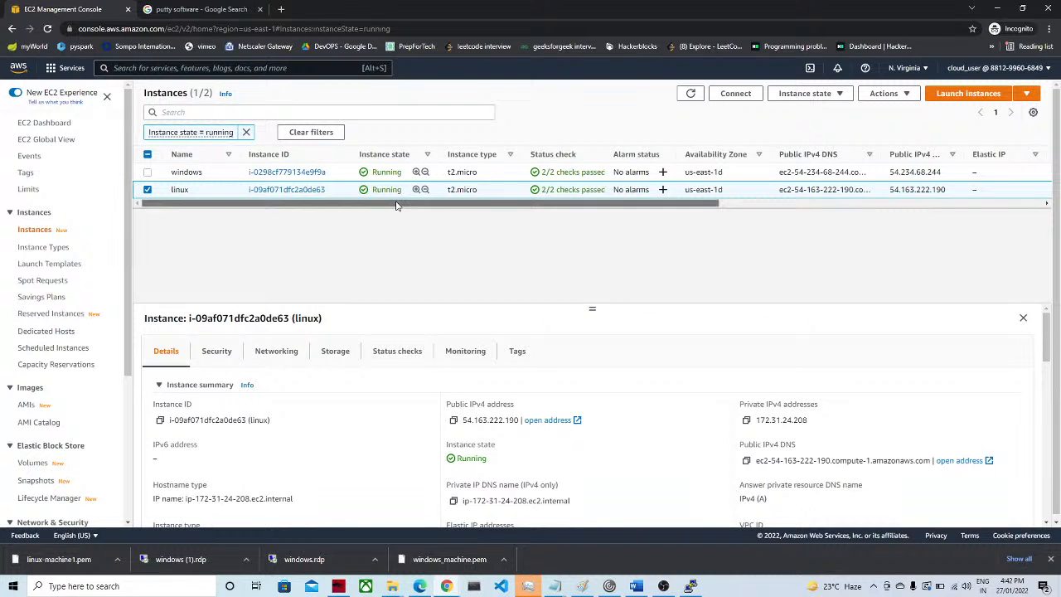
pyautogui.moveTo(391, 206); pyautogui.dragTo(772, 205)
pyautogui.hscroll(-5, 705, 207)
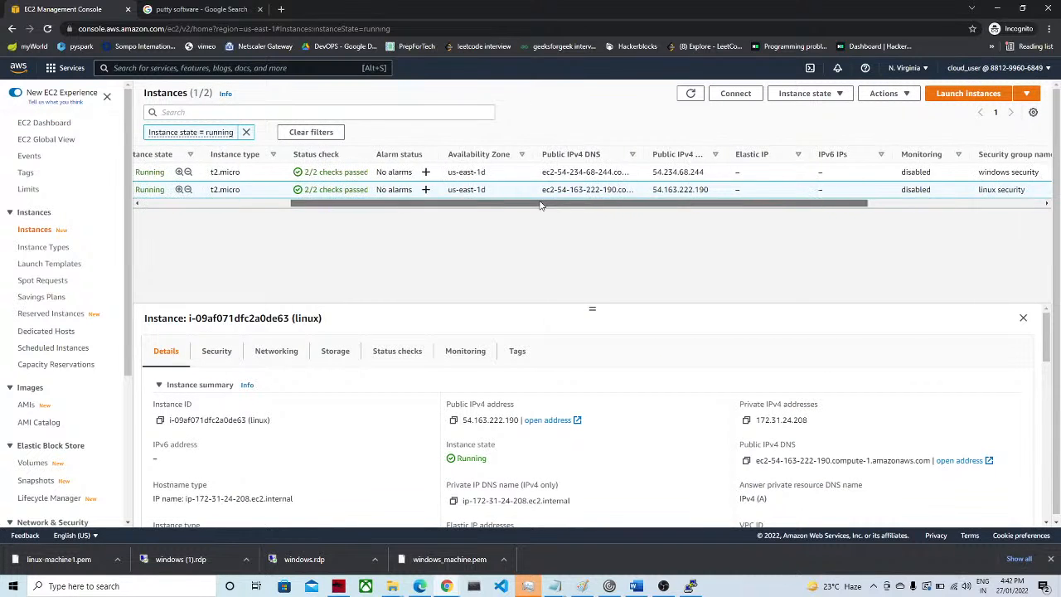
pyautogui.click(326, 349)
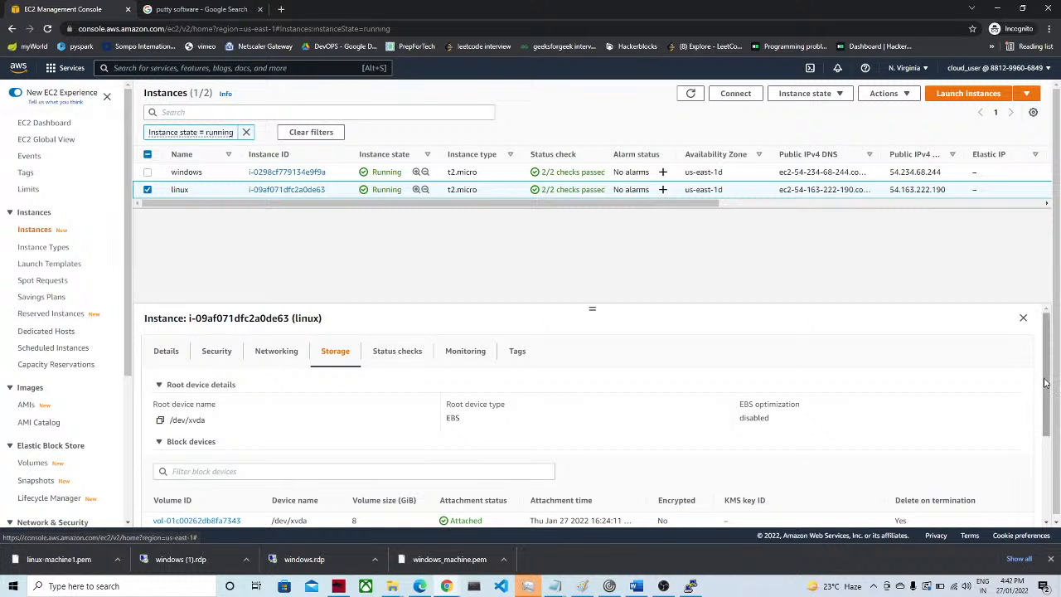
pyautogui.moveTo(1044, 386); pyautogui.dragTo(1037, 358)
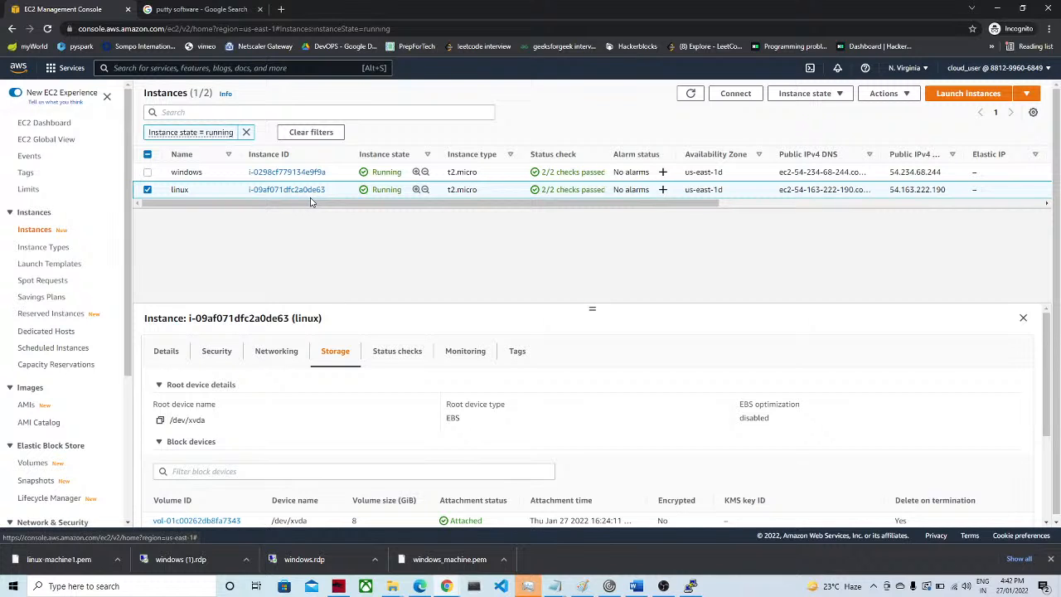
# Step: Refresh the volumes list and check the state and attached instance of the 100 GiB volume
pyautogui.click(33, 463)
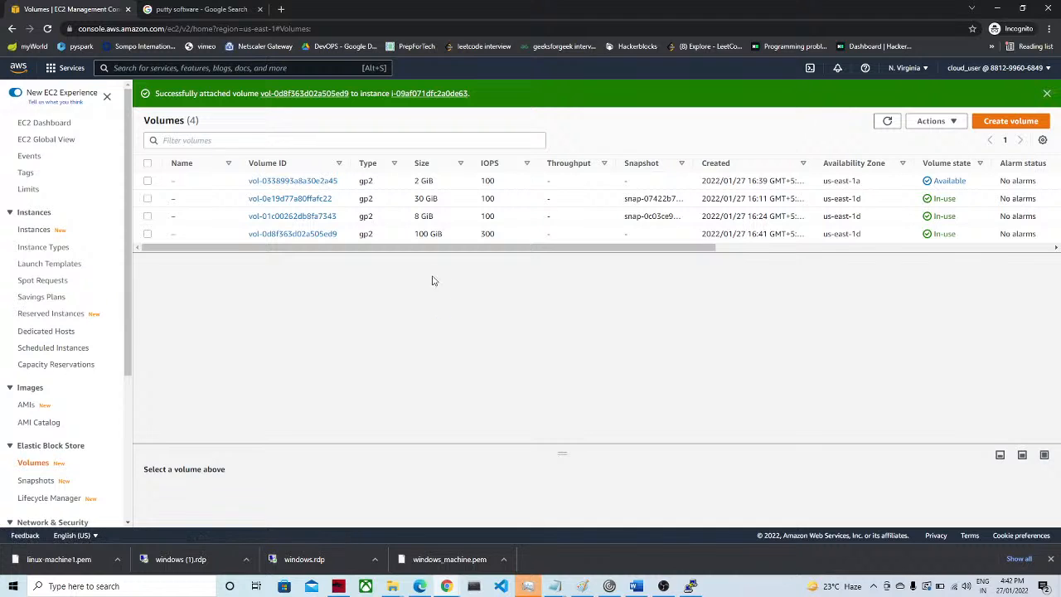
pyautogui.click(887, 121)
pyautogui.moveTo(643, 249); pyautogui.dragTo(763, 246)
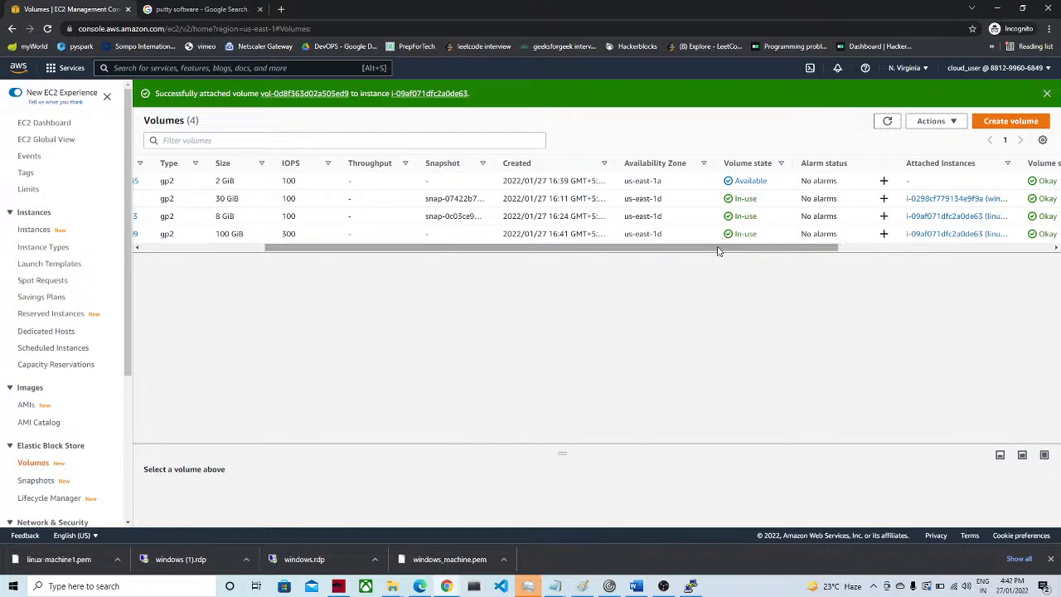
pyautogui.moveTo(717, 247); pyautogui.dragTo(502, 296)
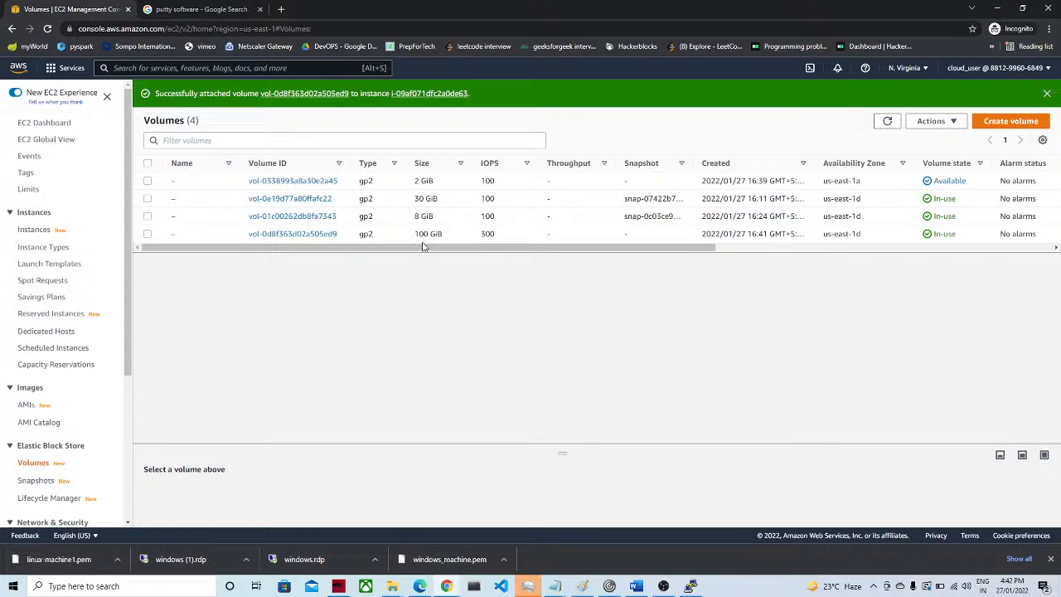
pyautogui.hscroll(2, 422, 246)
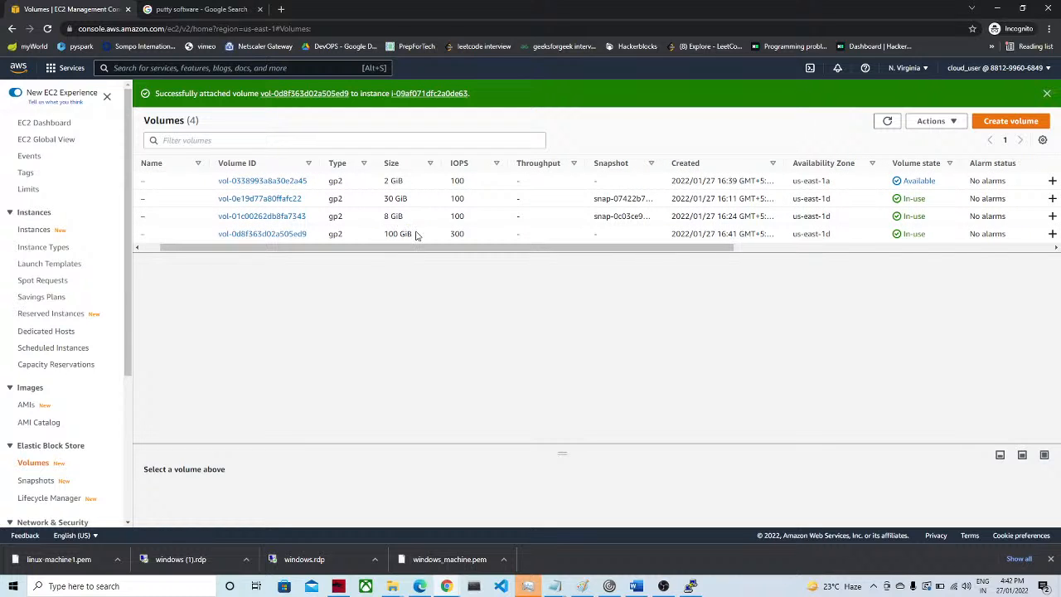
pyautogui.hscroll(-2, 319, 248)
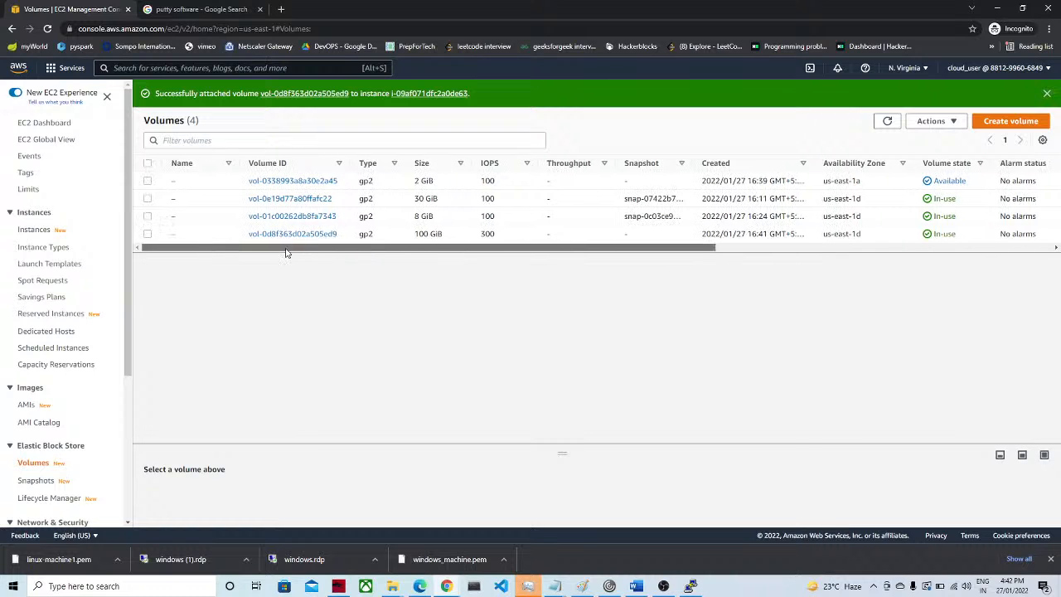
# Step: Detach the 100 GiB volume from the linux instance and confirm the detachment
pyautogui.click(147, 234)
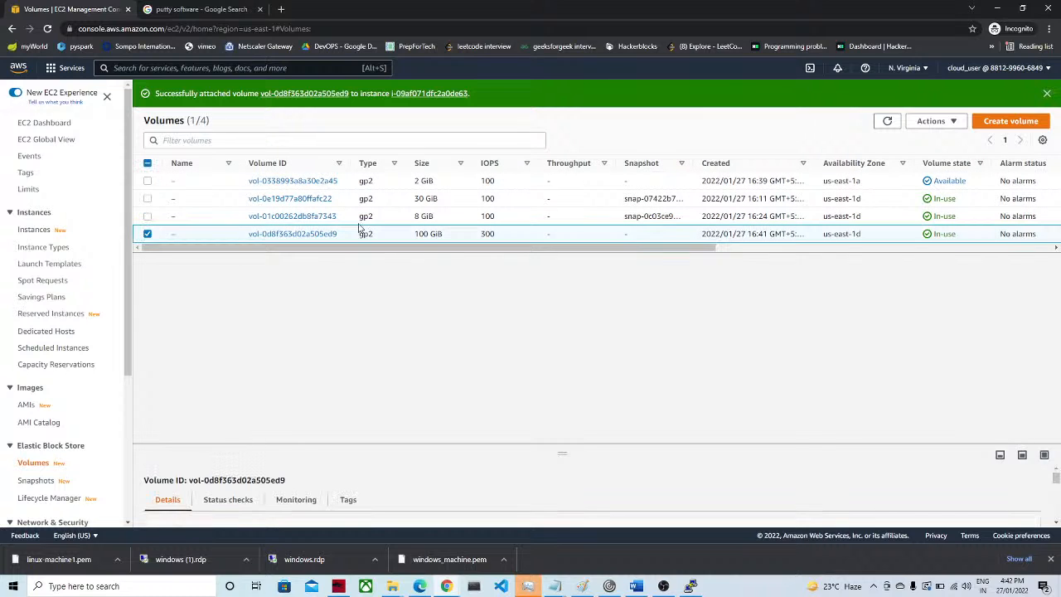
pyautogui.click(933, 121)
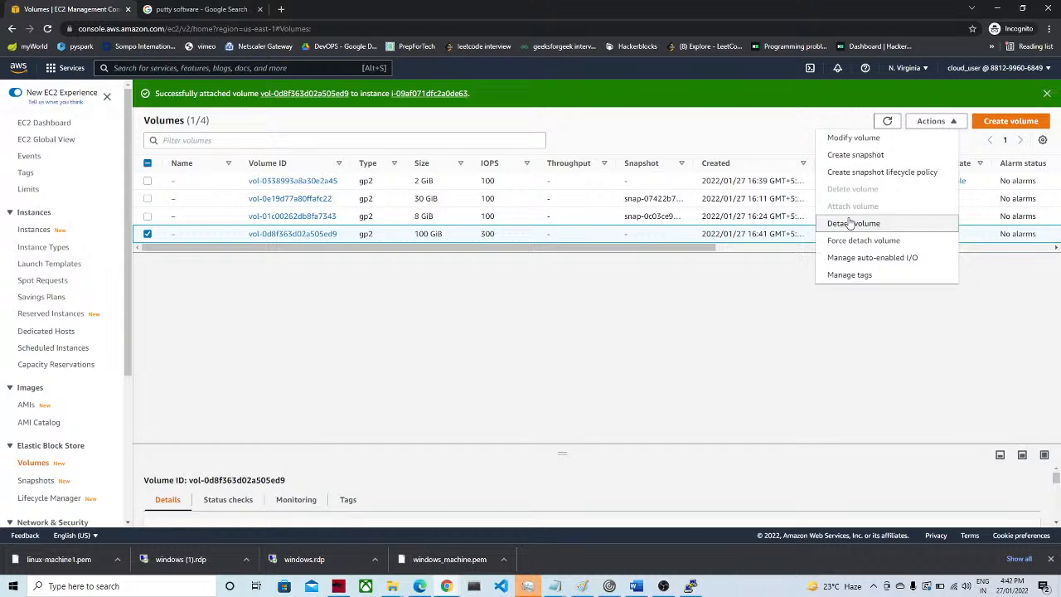
pyautogui.click(851, 224)
pyautogui.click(723, 351)
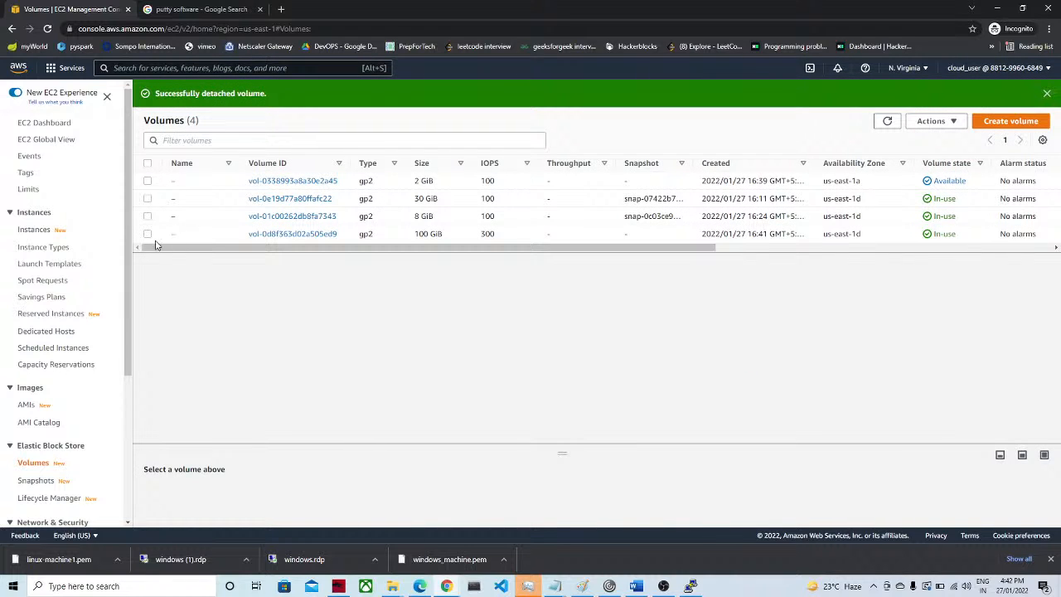
pyautogui.click(148, 236)
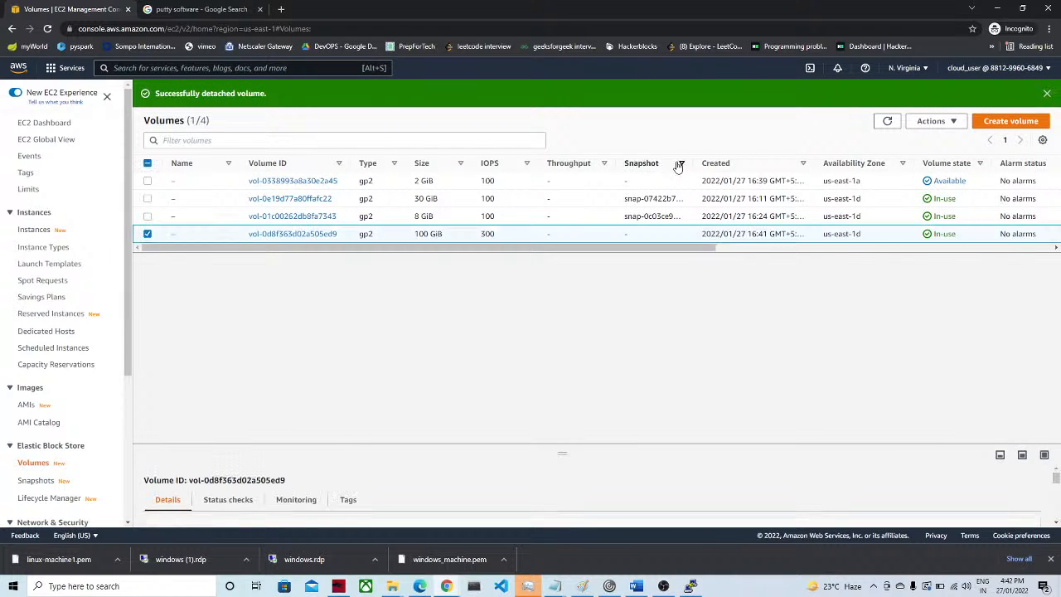
pyautogui.click(935, 121)
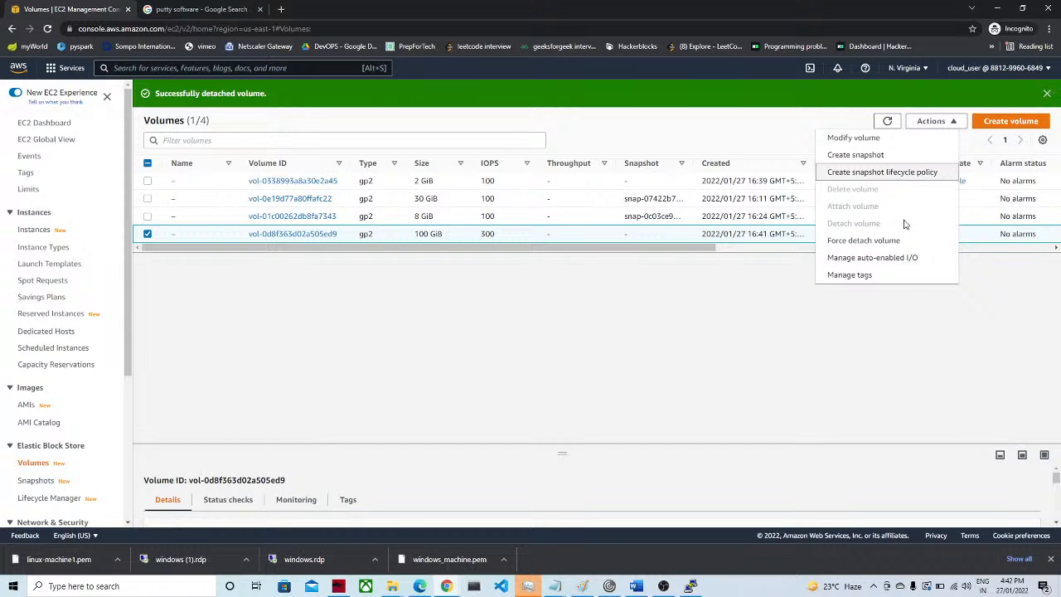
pyautogui.click(657, 298)
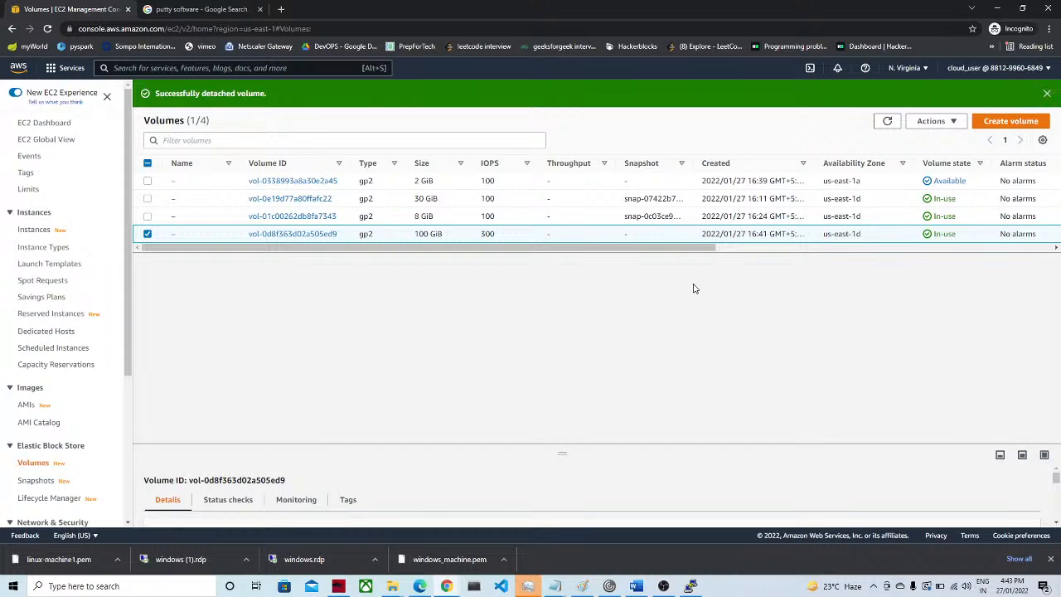
# Step: Refresh the volumes list and permanently delete the detached 100 GiB volume
pyautogui.click(888, 123)
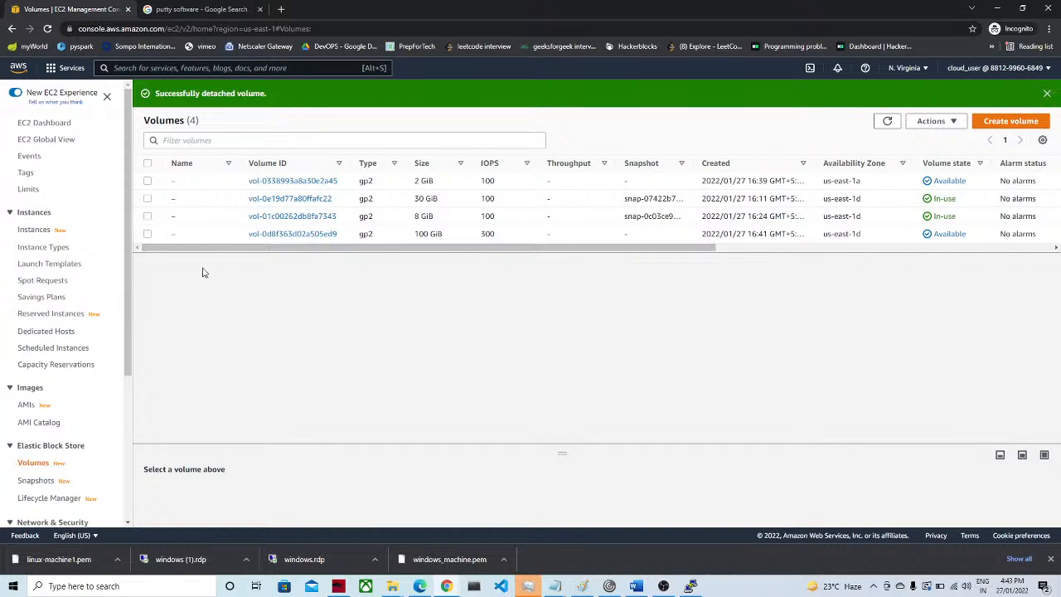
pyautogui.click(148, 233)
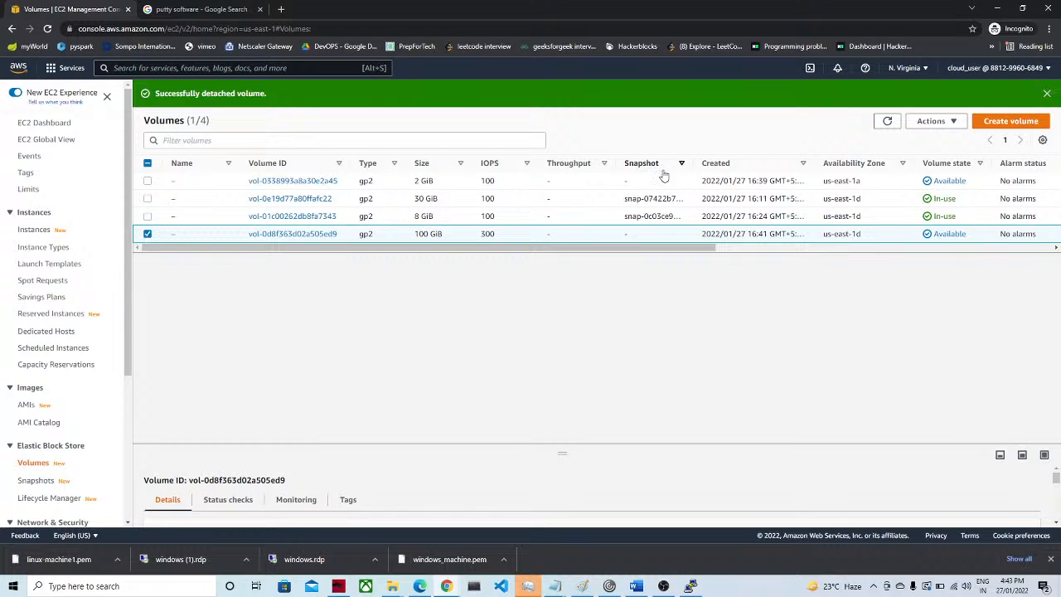
pyautogui.click(934, 122)
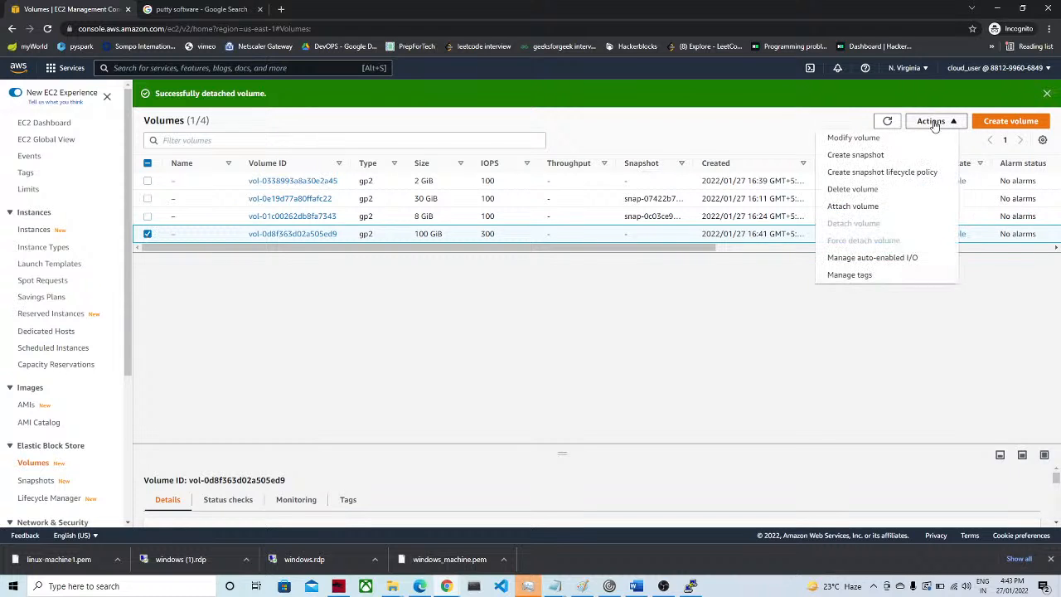
pyautogui.click(845, 189)
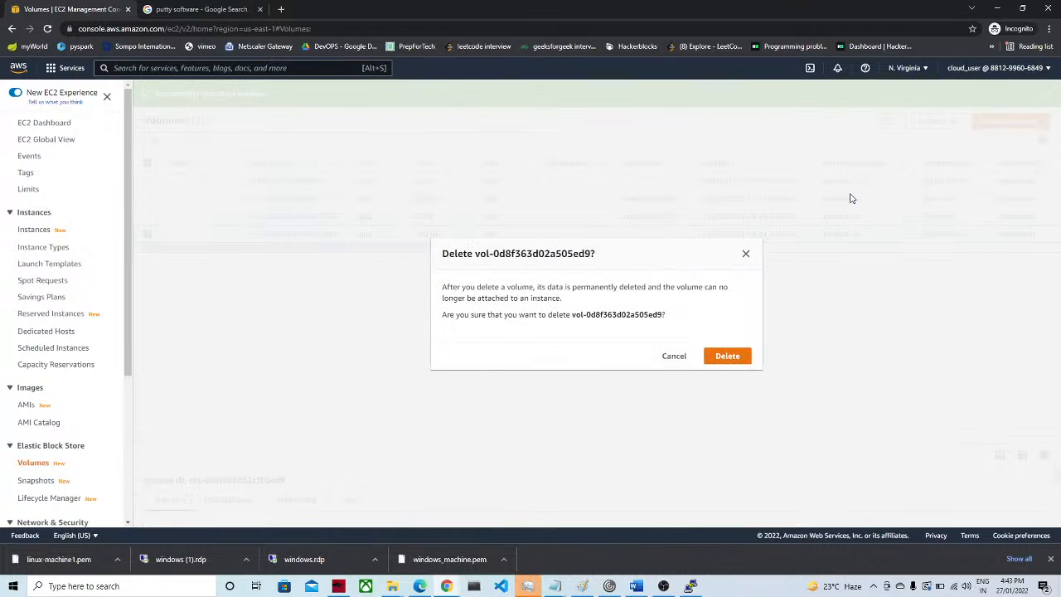
pyautogui.click(726, 357)
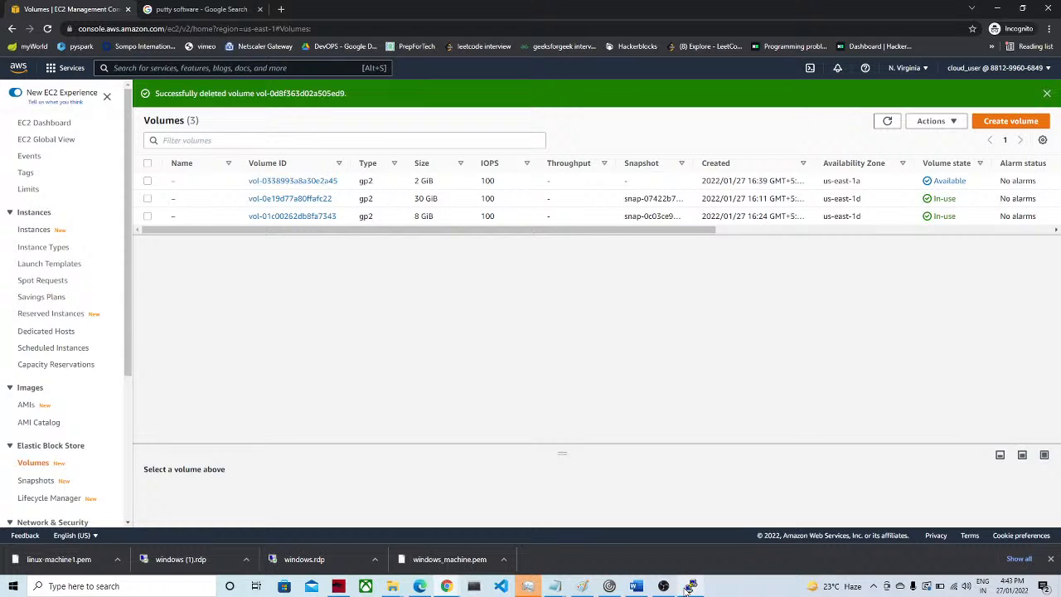
pyautogui.moveTo(664, 589)
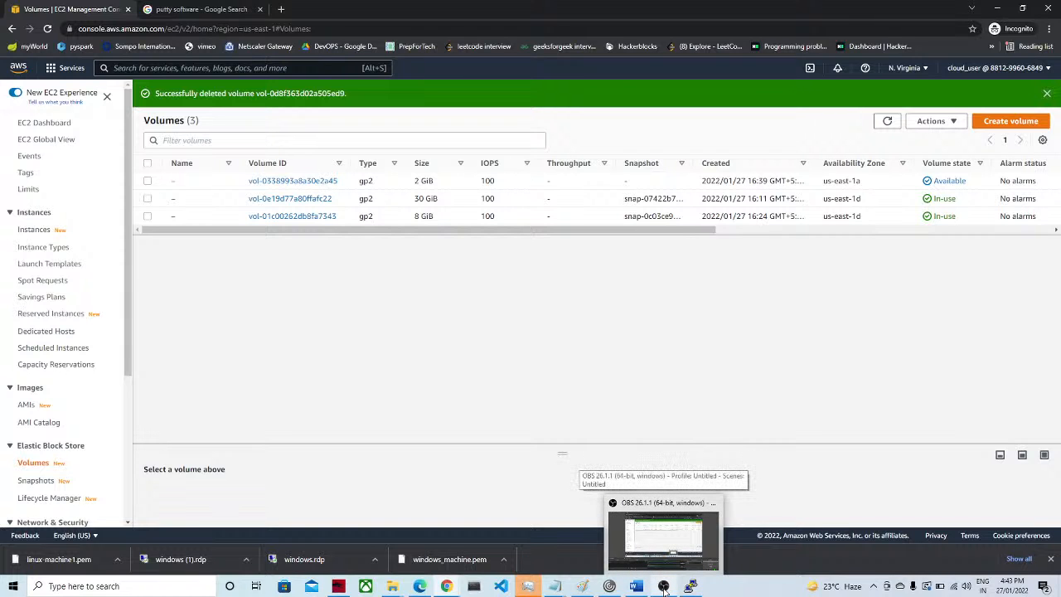